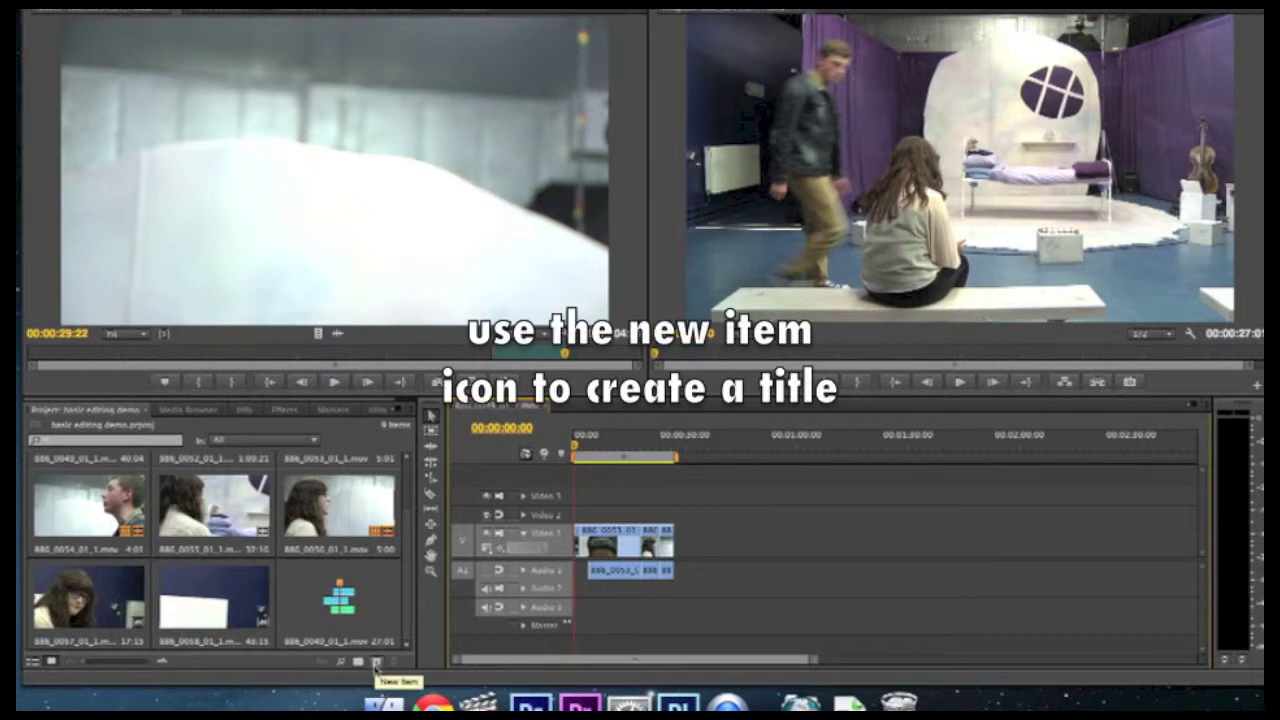
- Create a new title in the project with the default video settings and name
{"action": "left_click", "coordinate": [377, 663]}
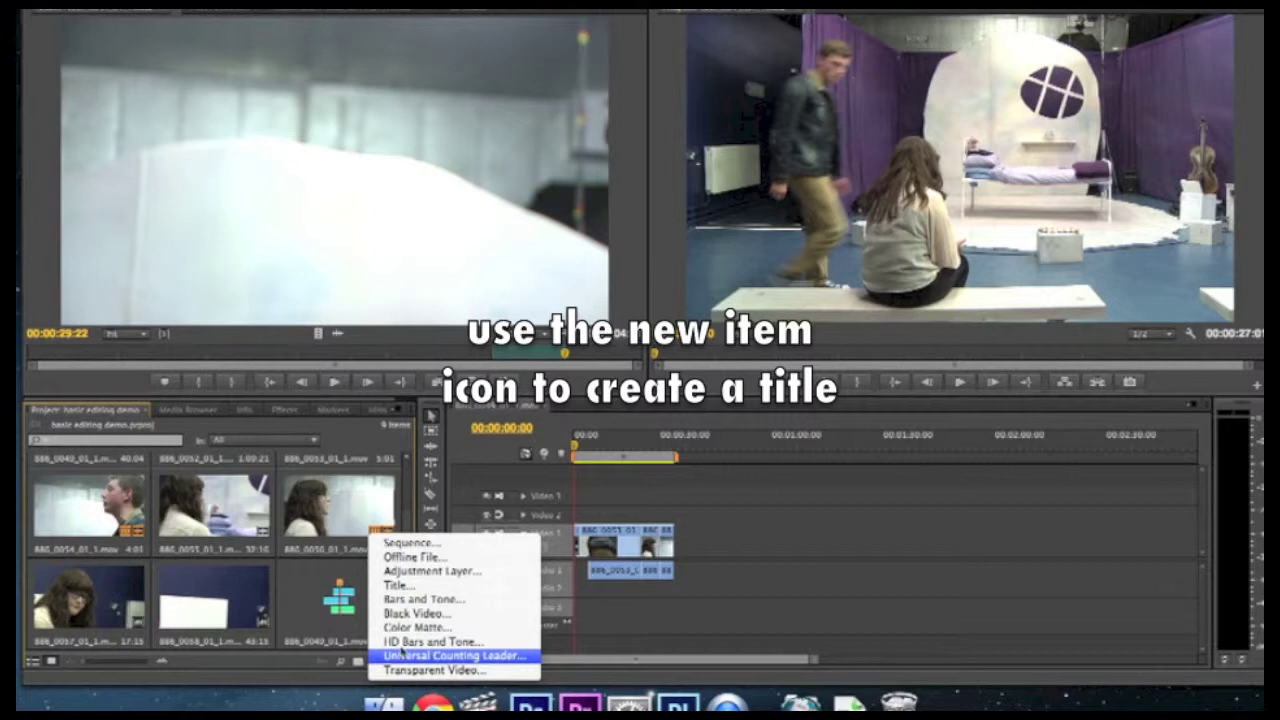
{"action": "left_click", "coordinate": [400, 587]}
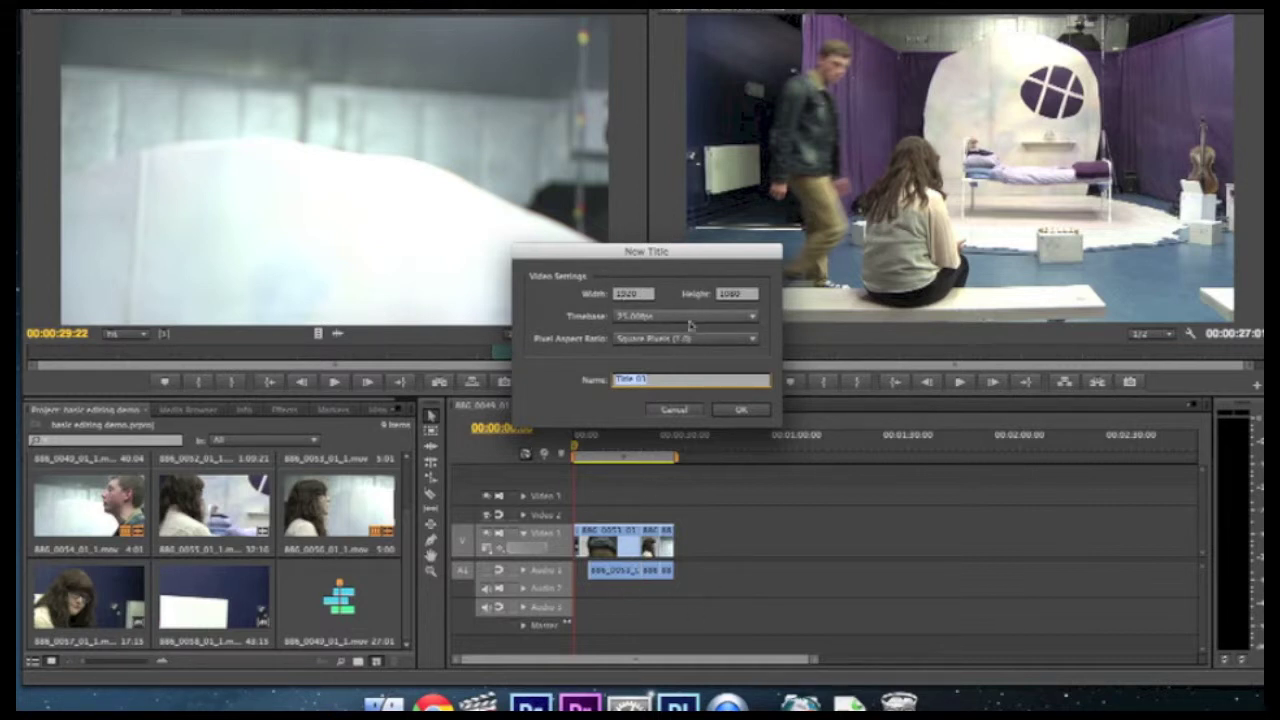
{"action": "left_click", "coordinate": [741, 411]}
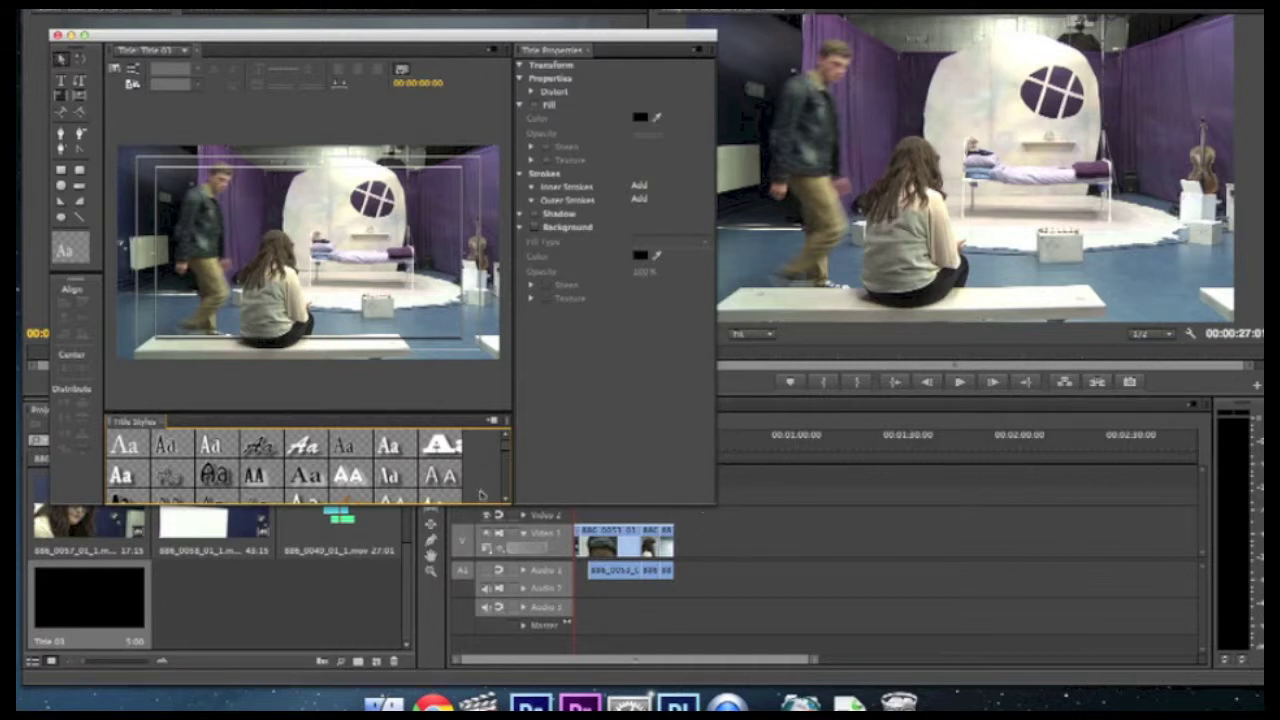
- Enlarge the title styles list and choose the bright green bold style near its end
{"action": "mouse_move", "coordinate": [492, 505]}
{"action": "left_mouse_down"}
{"action": "mouse_move", "coordinate": [492, 542]}
{"action": "mouse_move", "coordinate": [493, 500]}
{"action": "left_mouse_up"}
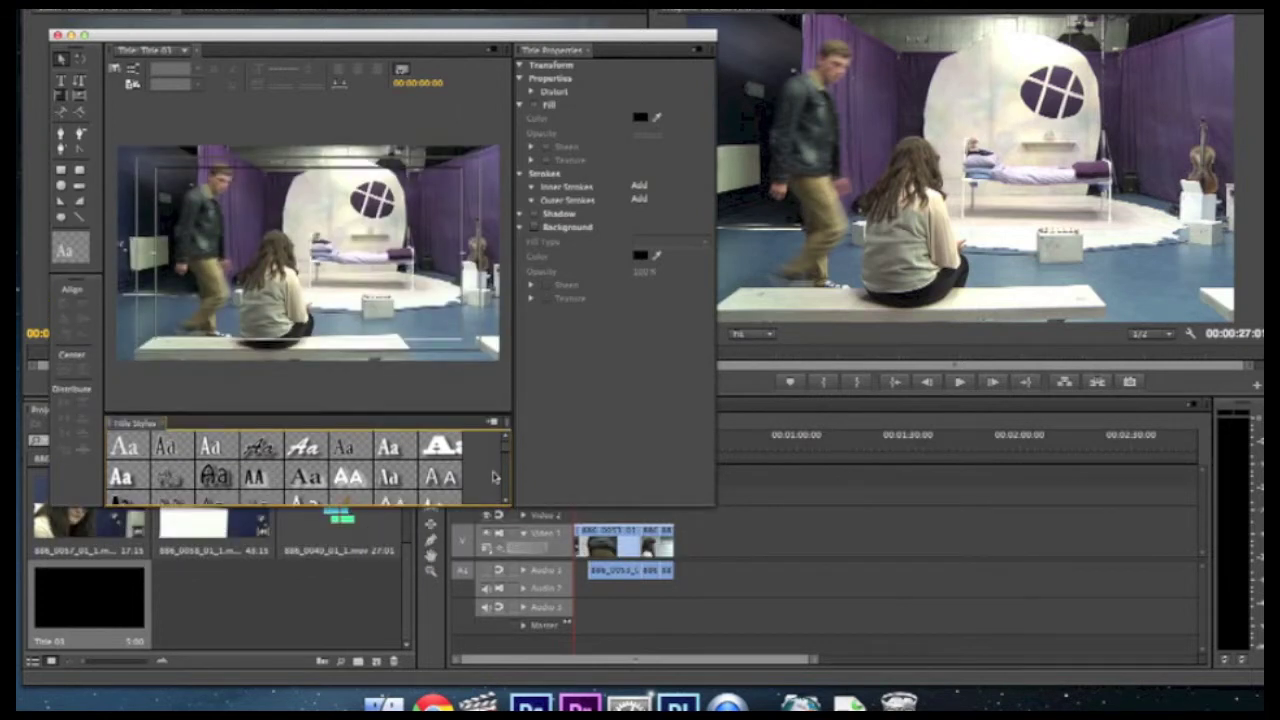
{"action": "left_click_drag", "start_coordinate": [401, 413], "coordinate": [407, 347]}
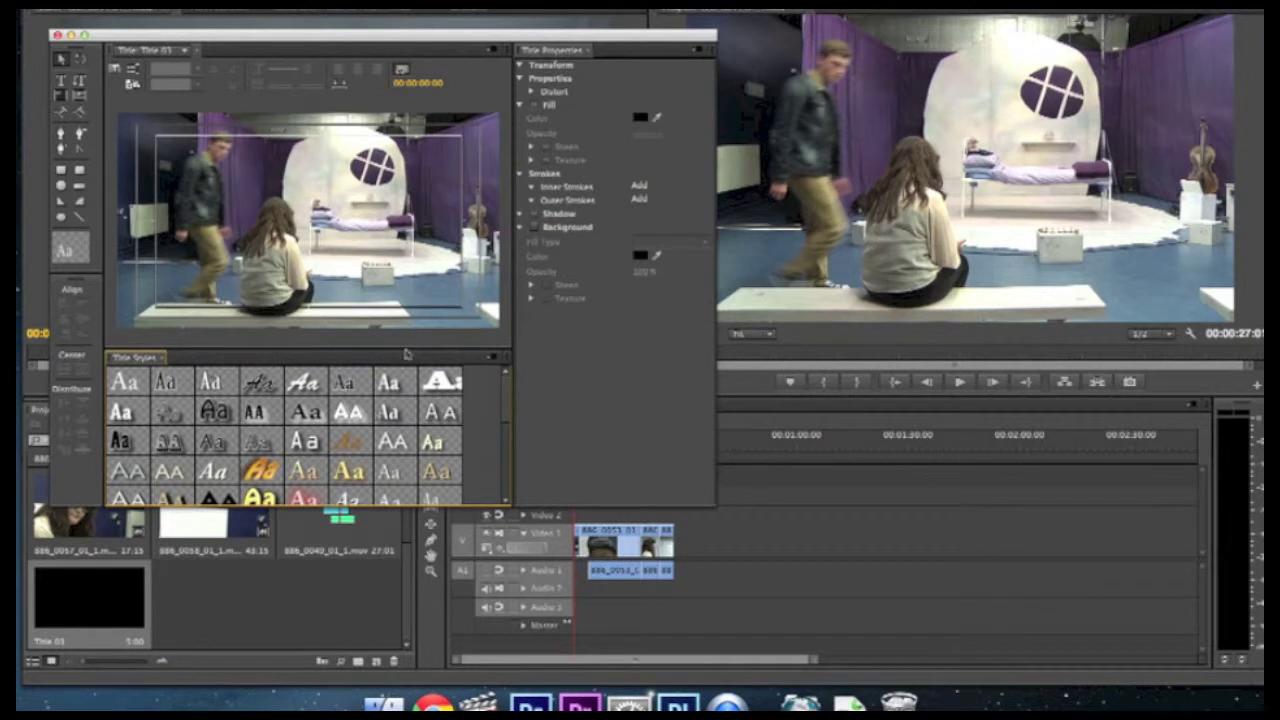
{"action": "left_click_drag", "start_coordinate": [506, 400], "coordinate": [503, 490]}
{"action": "left_click", "coordinate": [442, 465]}
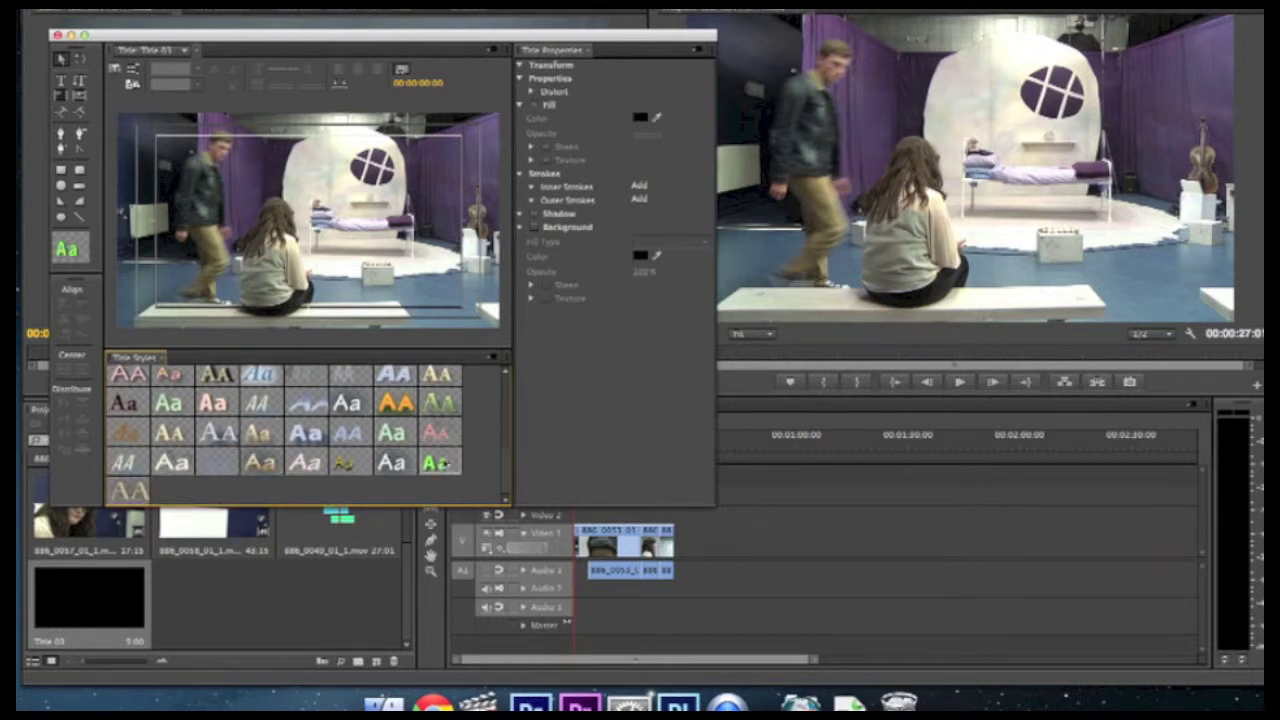
- Add the text "The Last Date" near the top of the title frame
{"action": "left_click", "coordinate": [61, 81]}
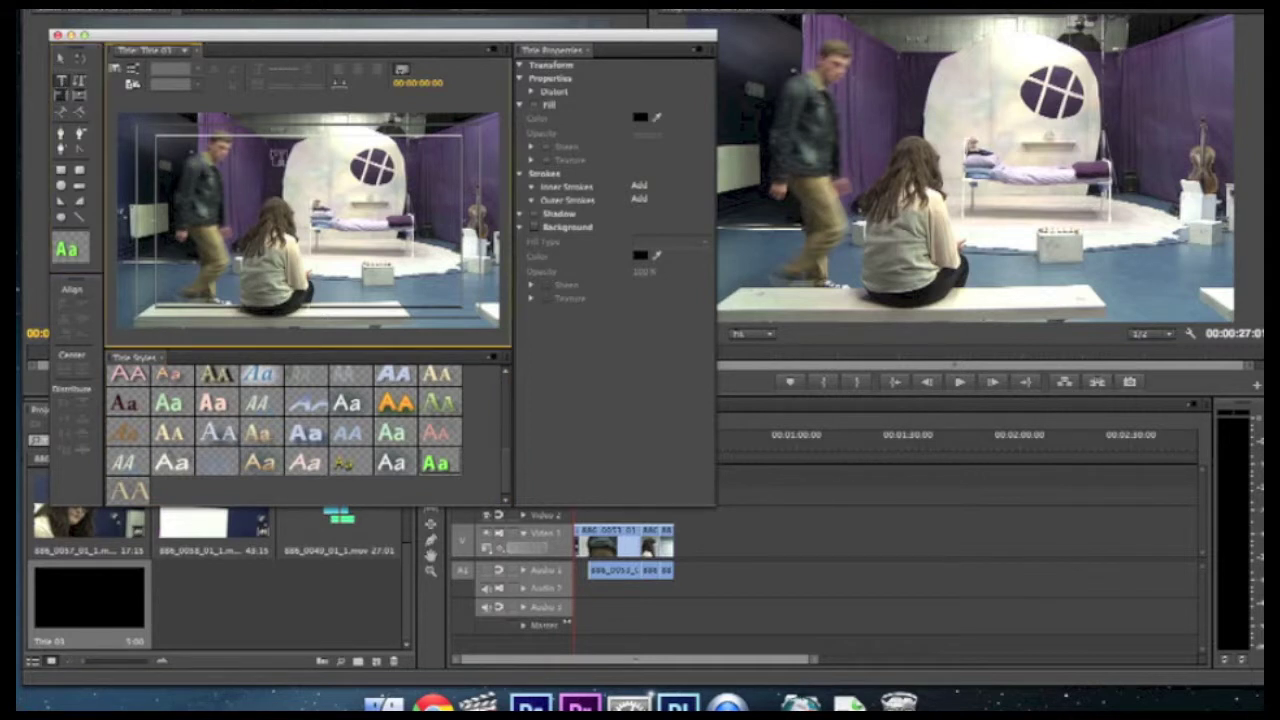
{"action": "left_click", "coordinate": [270, 148]}
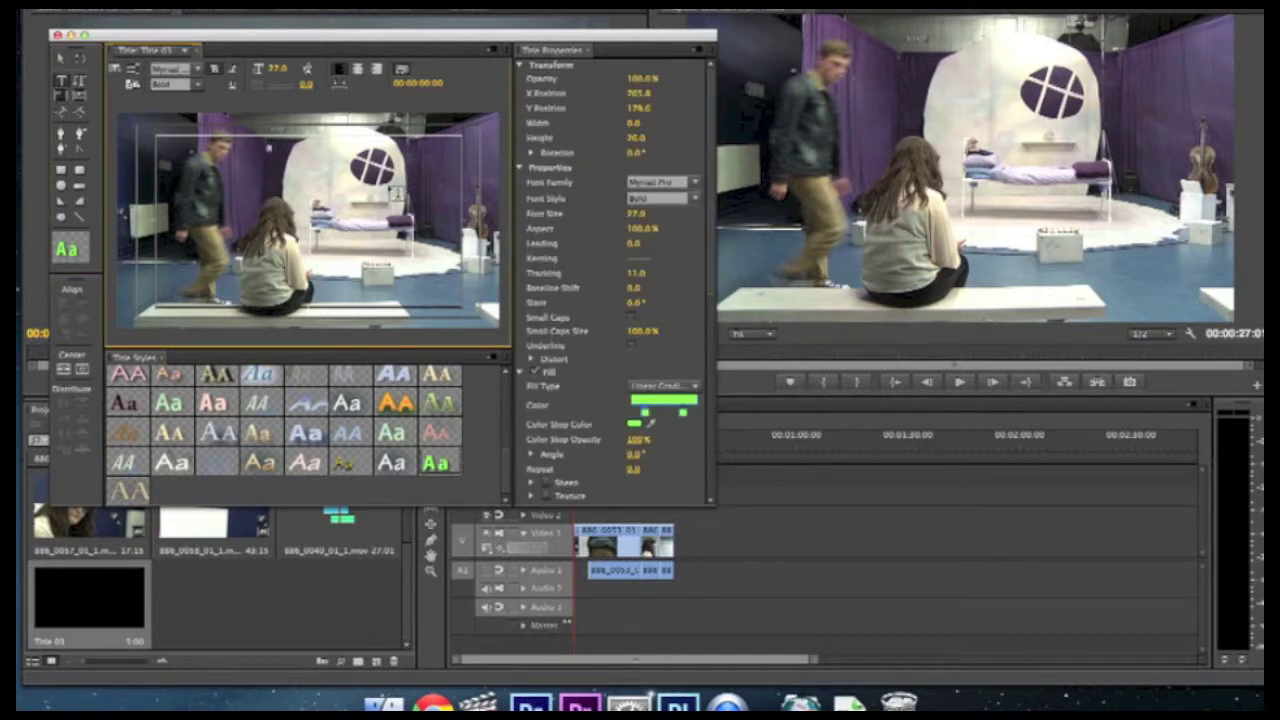
{"action": "type", "text": "T"}
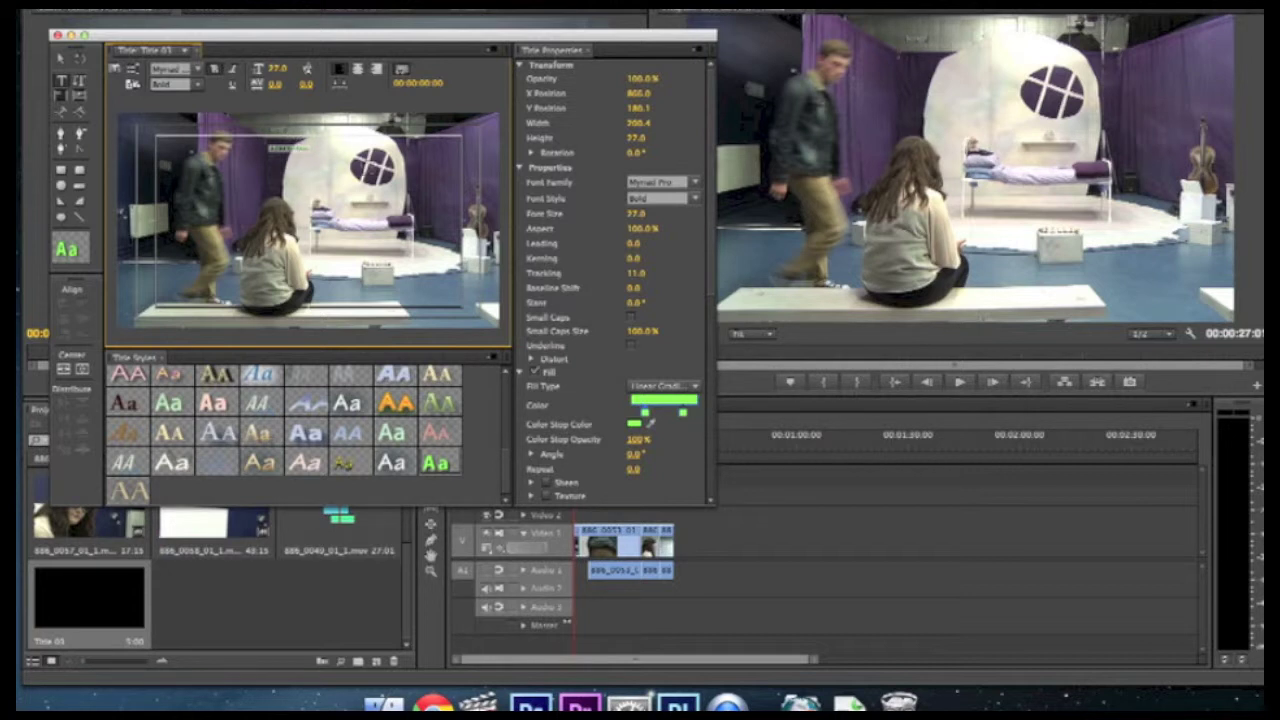
- Select the title text, enlarge it to a font size of about 146.6, and place it near the top centre of the frame
{"action": "left_click", "coordinate": [63, 95]}
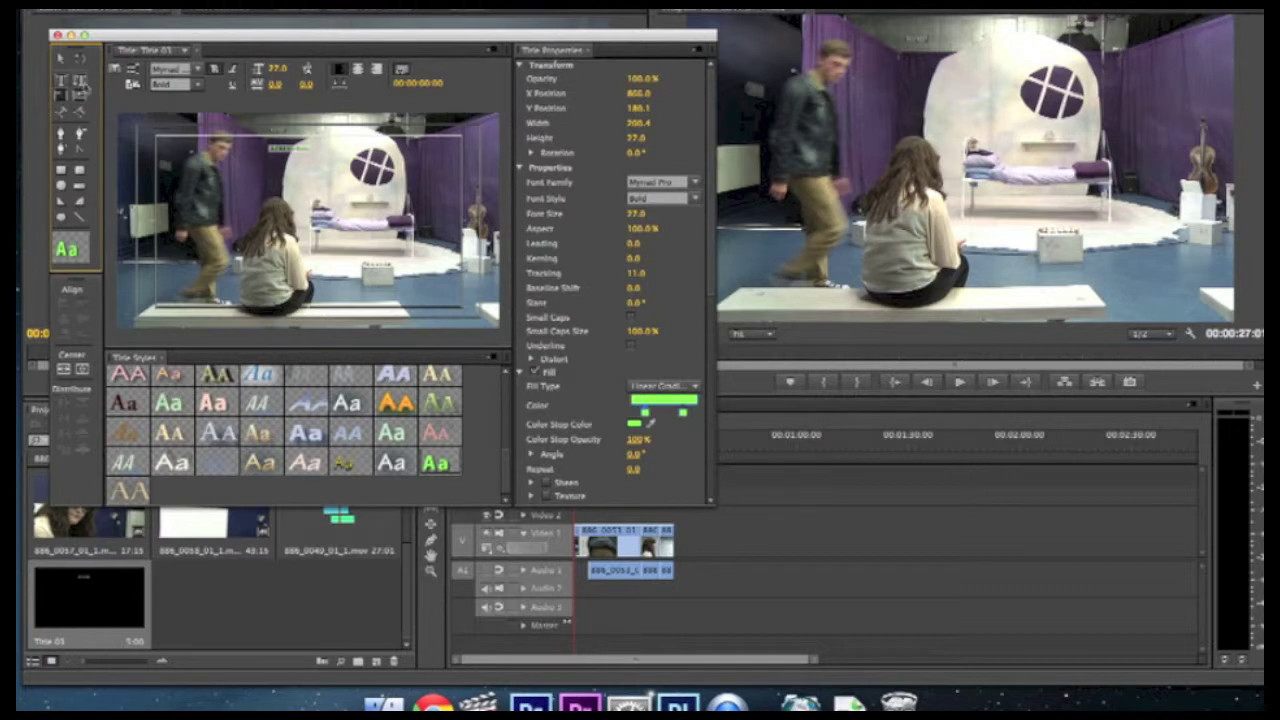
{"action": "left_click", "coordinate": [61, 58]}
{"action": "mouse_move", "coordinate": [309, 152]}
{"action": "left_mouse_down"}
{"action": "mouse_move", "coordinate": [322, 170]}
{"action": "mouse_move", "coordinate": [308, 166]}
{"action": "mouse_move", "coordinate": [388, 178]}
{"action": "mouse_move", "coordinate": [338, 180]}
{"action": "mouse_move", "coordinate": [375, 248]}
{"action": "mouse_move", "coordinate": [382, 222]}
{"action": "mouse_move", "coordinate": [425, 194]}
{"action": "mouse_move", "coordinate": [403, 167]}
{"action": "mouse_move", "coordinate": [272, 157]}
{"action": "mouse_move", "coordinate": [310, 158]}
{"action": "left_mouse_up"}
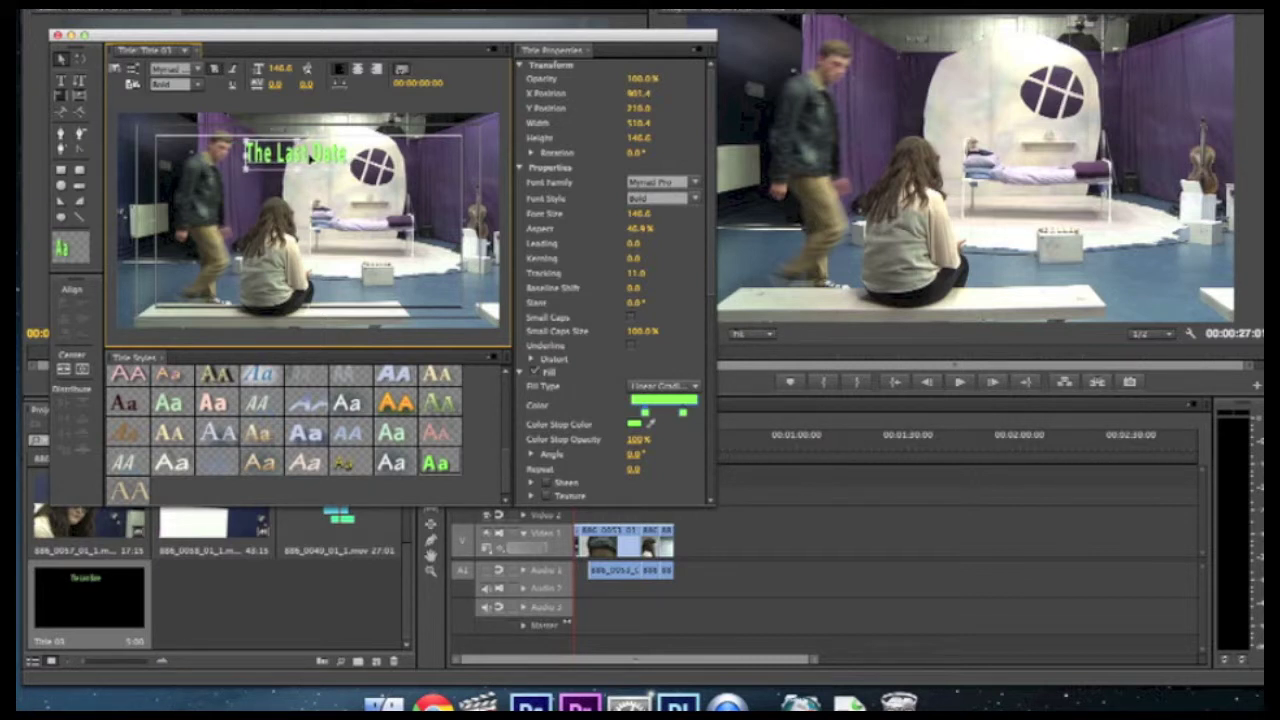
{"action": "left_click_drag", "start_coordinate": [311, 156], "coordinate": [331, 161]}
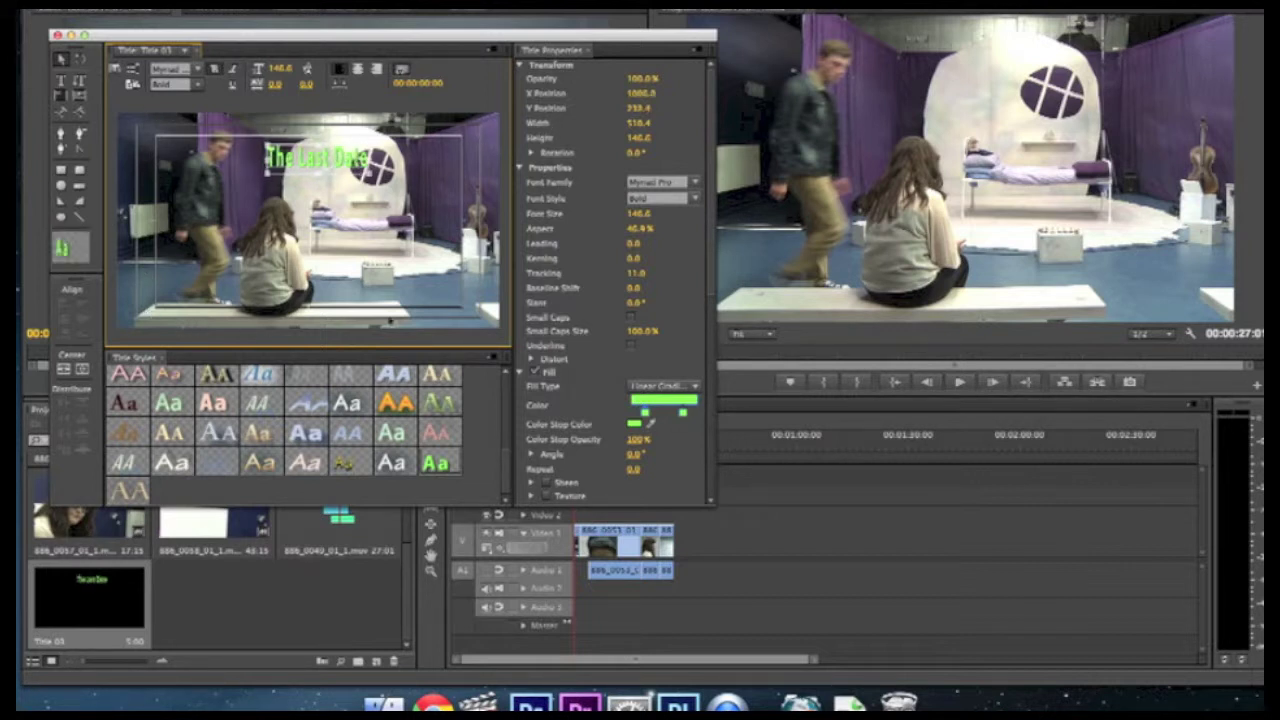
{"action": "left_click_drag", "start_coordinate": [331, 161], "coordinate": [274, 179]}
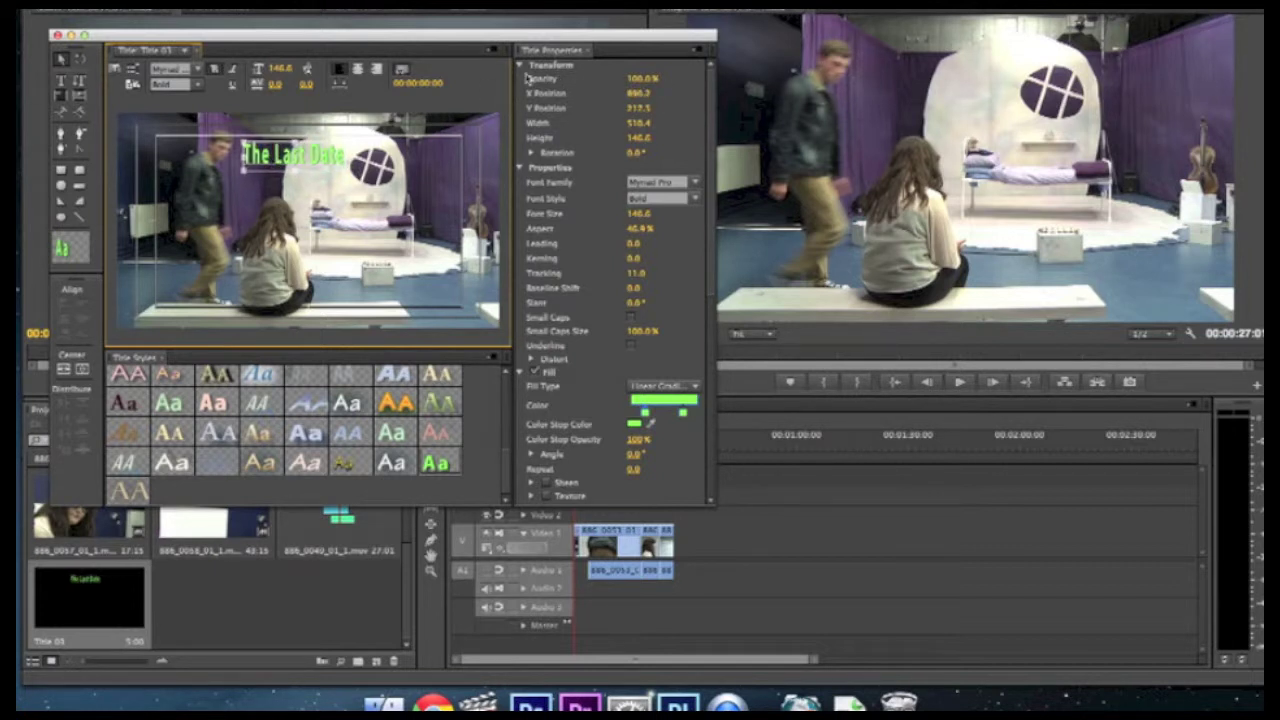
- Adjust the title text's horizontal position and resize it to about 648 wide and 139 high
{"action": "left_click_drag", "start_coordinate": [638, 93], "coordinate": [721, 93]}
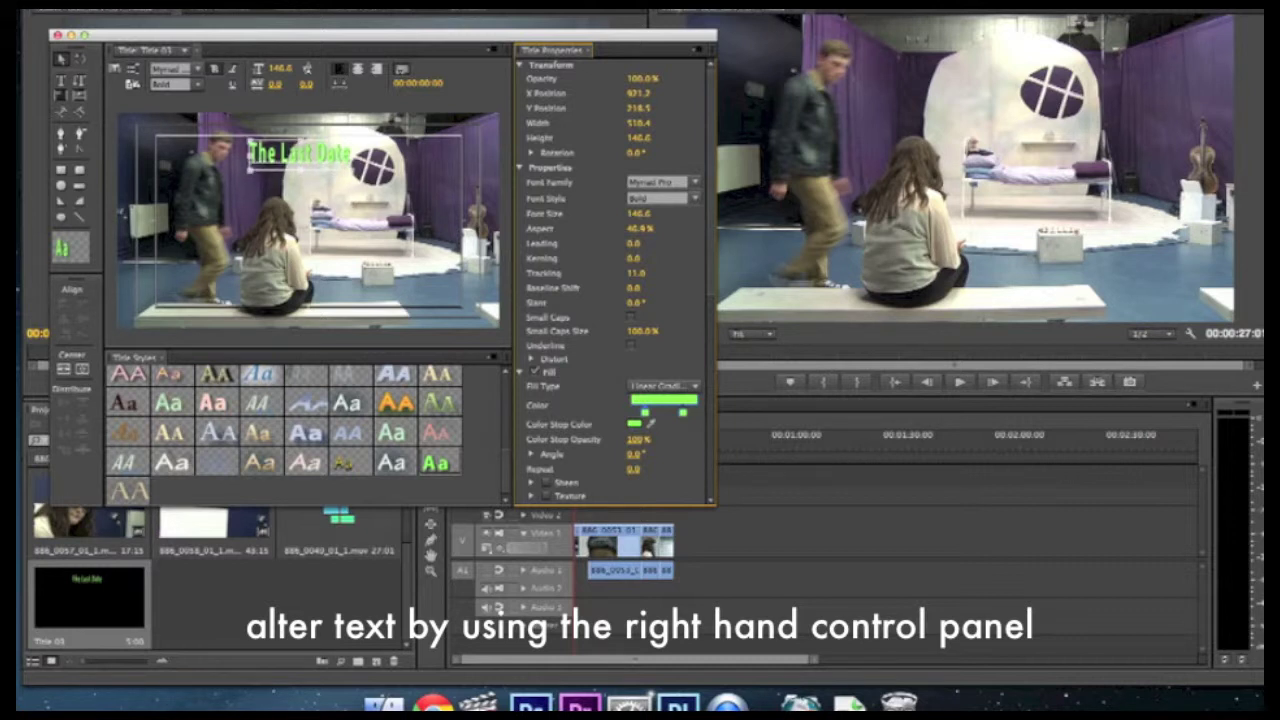
{"action": "left_click_drag", "start_coordinate": [641, 92], "coordinate": [625, 92]}
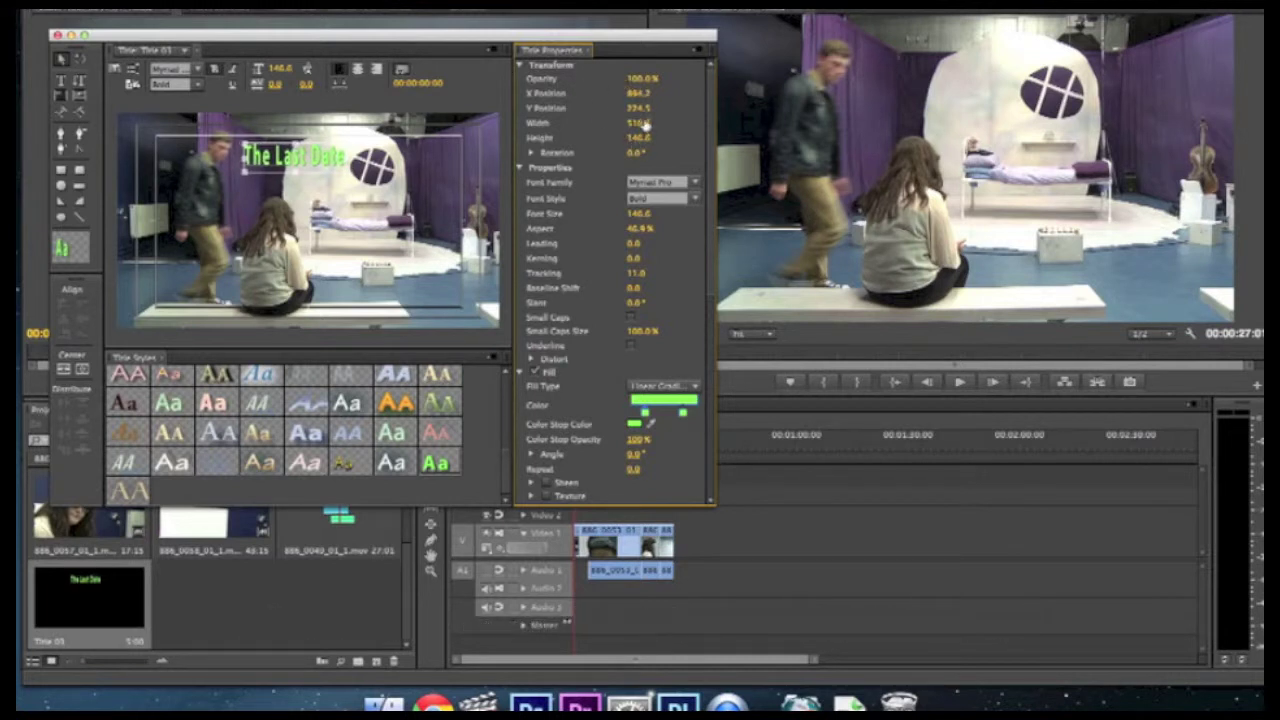
{"action": "left_click_drag", "start_coordinate": [638, 122], "coordinate": [694, 137]}
{"action": "key", "text": "super+z"}
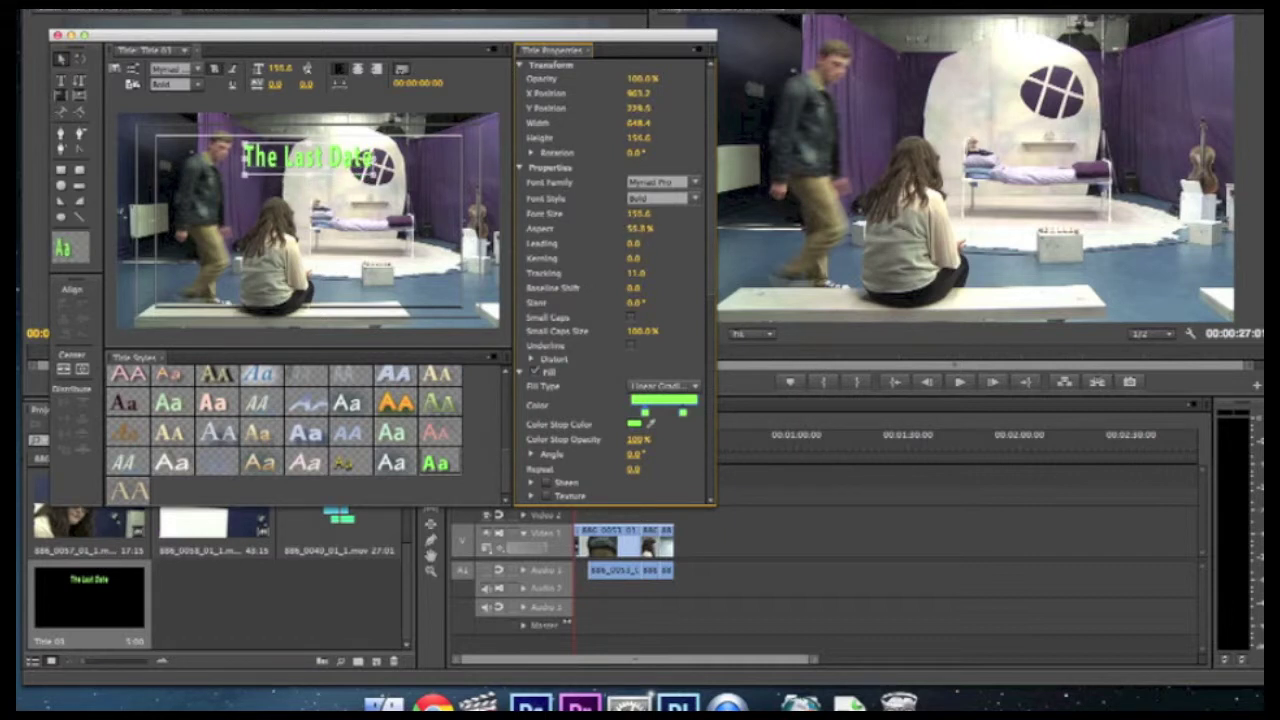
{"action": "left_click_drag", "start_coordinate": [640, 137], "coordinate": [638, 137]}
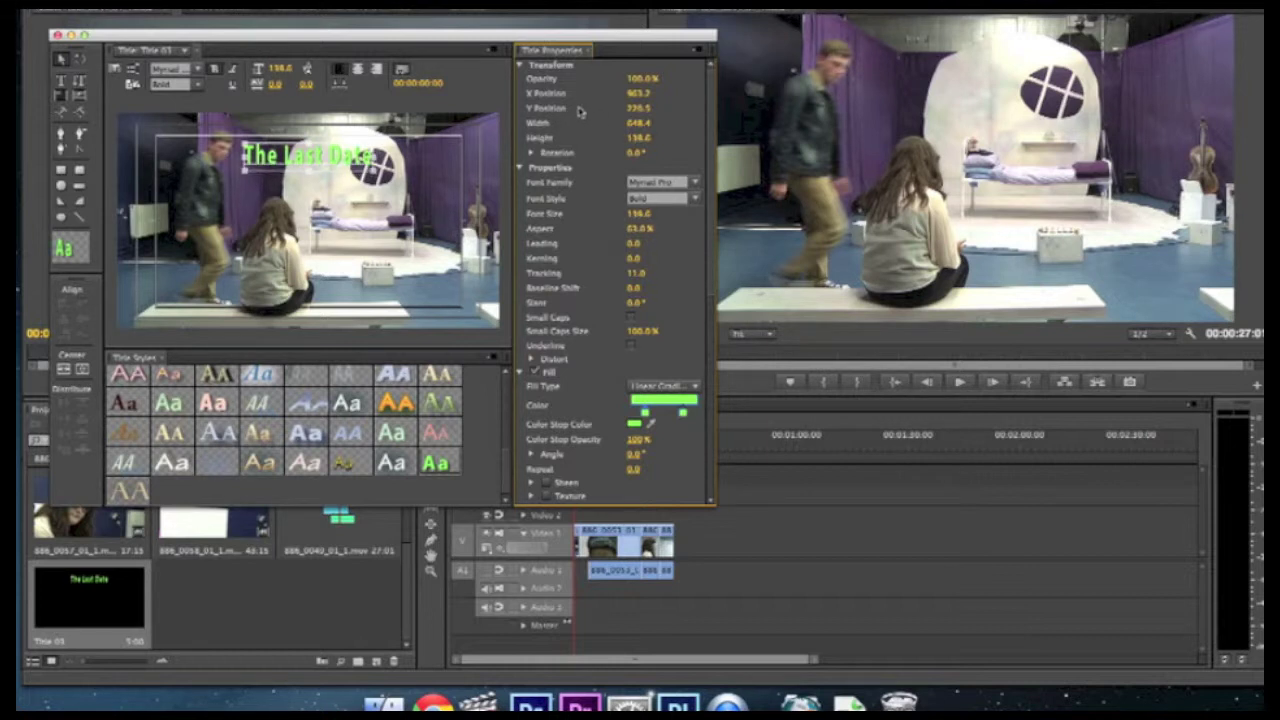
- Reposition the title text to about X 1236 and Y 661, with a 49.3% aspect and a font size of 140.6
{"action": "left_click_drag", "start_coordinate": [305, 155], "coordinate": [351, 154]}
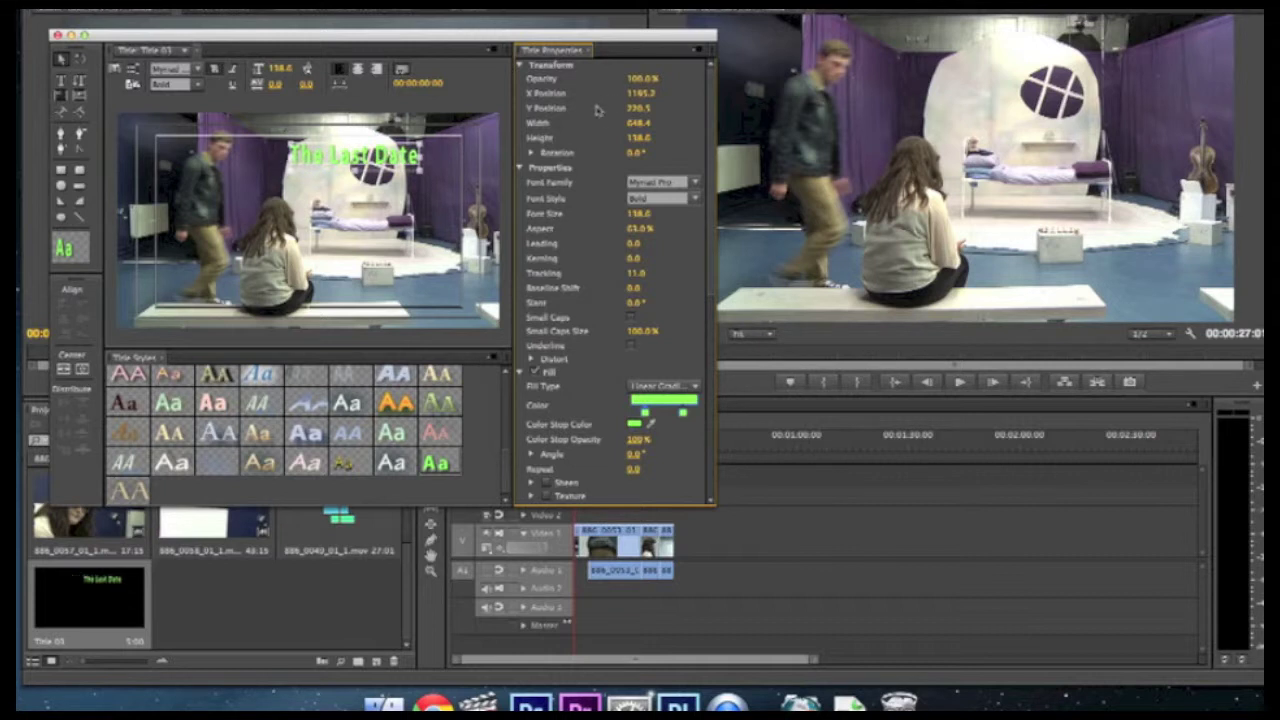
{"action": "left_click_drag", "start_coordinate": [637, 113], "coordinate": [681, 113]}
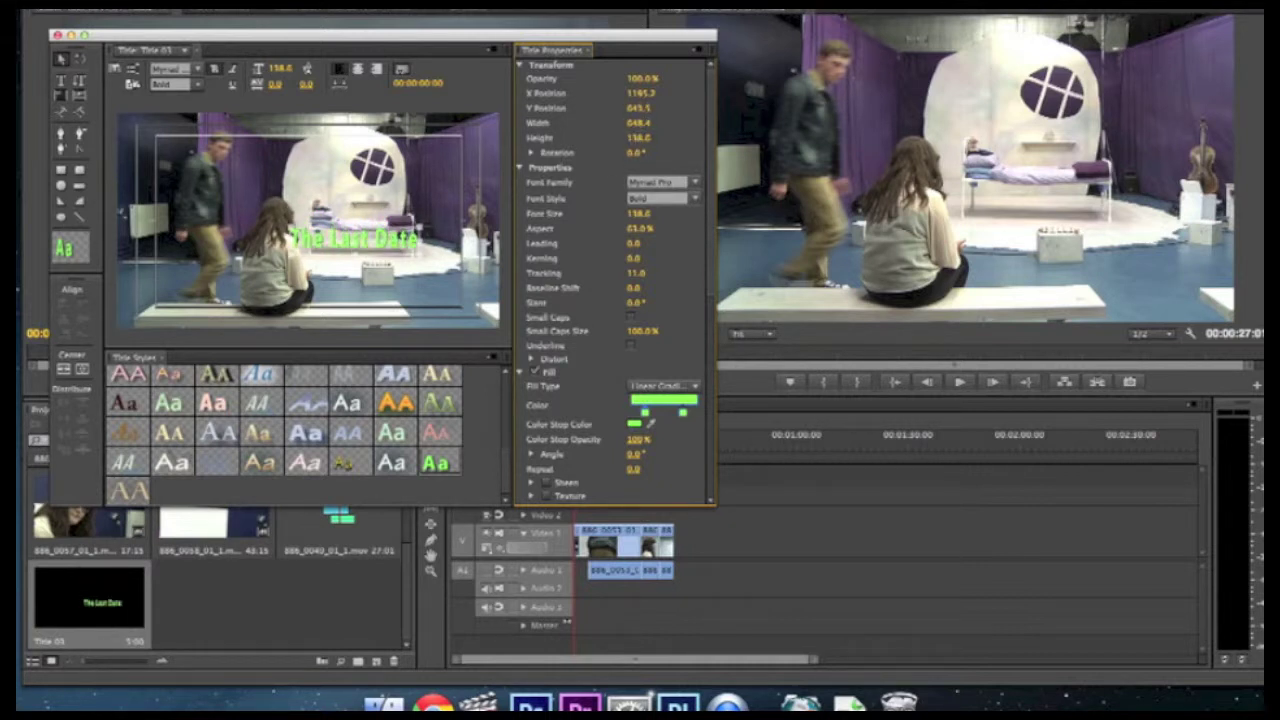
{"action": "left_click_drag", "start_coordinate": [640, 228], "coordinate": [625, 228]}
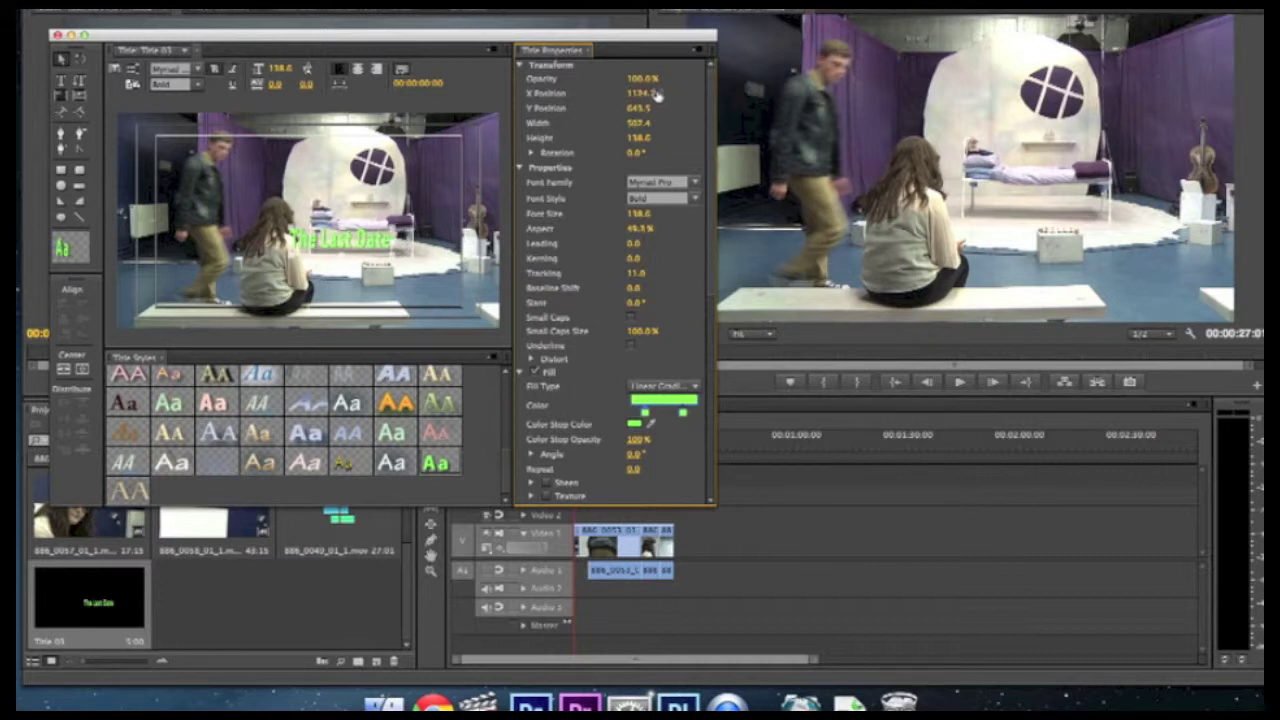
{"action": "mouse_move", "coordinate": [641, 93]}
{"action": "left_mouse_down"}
{"action": "mouse_move", "coordinate": [654, 93]}
{"action": "mouse_move", "coordinate": [633, 118]}
{"action": "mouse_move", "coordinate": [644, 108]}
{"action": "left_mouse_up"}
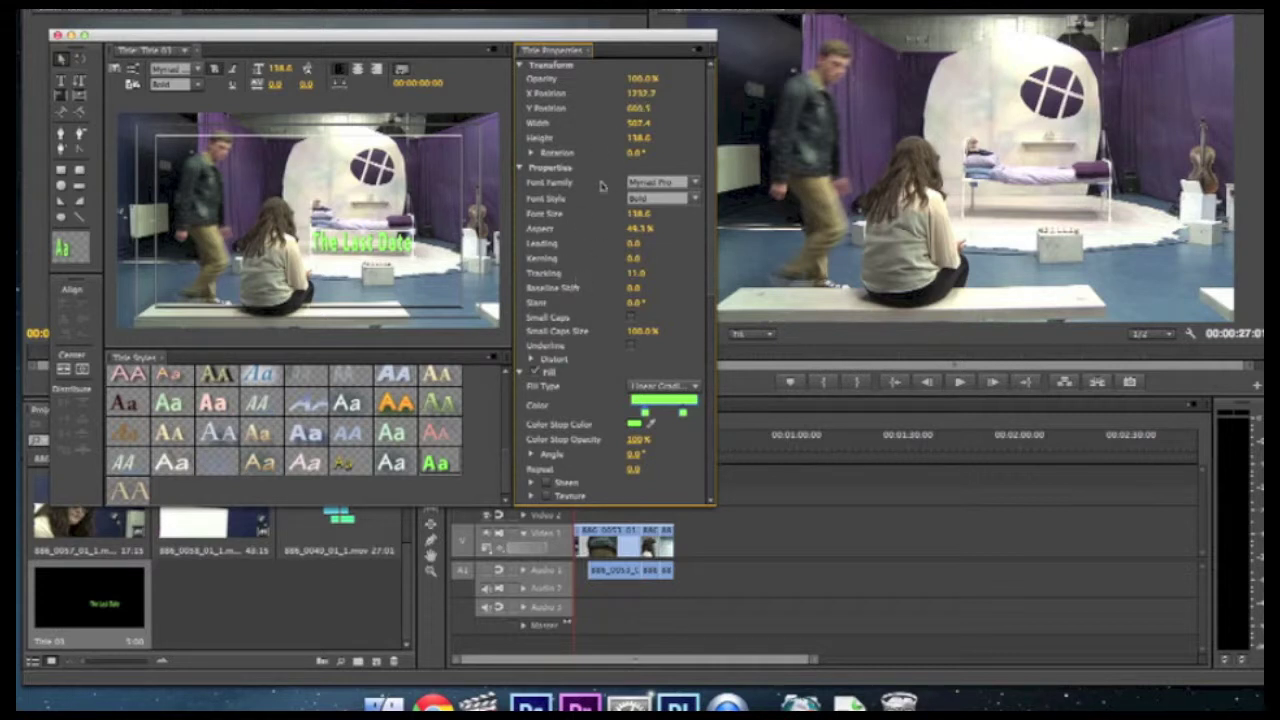
{"action": "left_click_drag", "start_coordinate": [638, 213], "coordinate": [639, 213]}
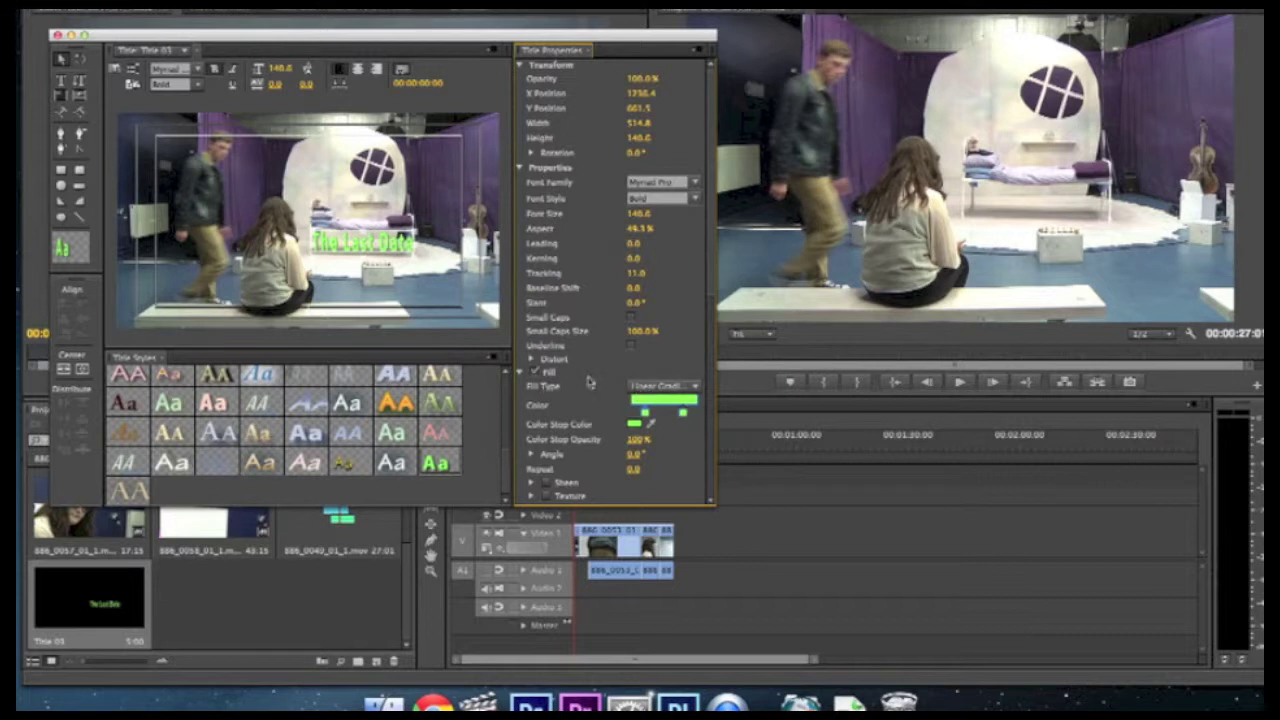
- Change the first colour stop of the text's linear gradient fill to dark purple
{"action": "double_click", "coordinate": [656, 402]}
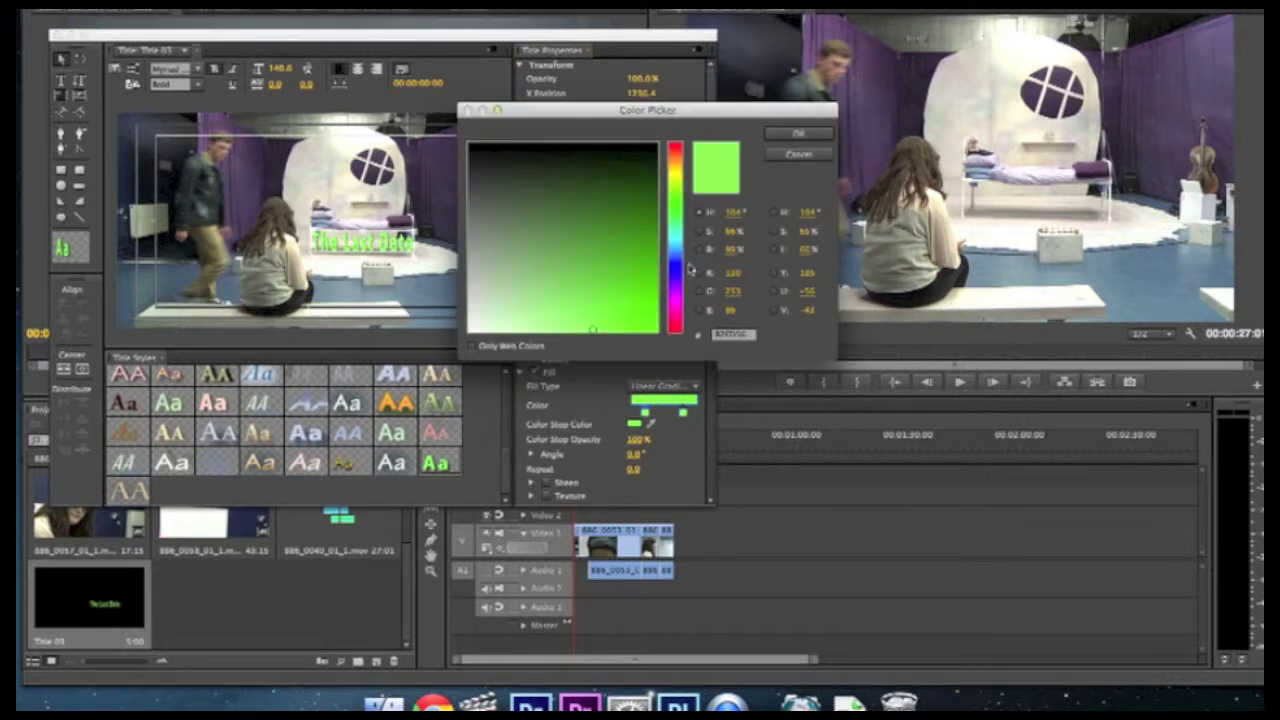
{"action": "left_click", "coordinate": [678, 297]}
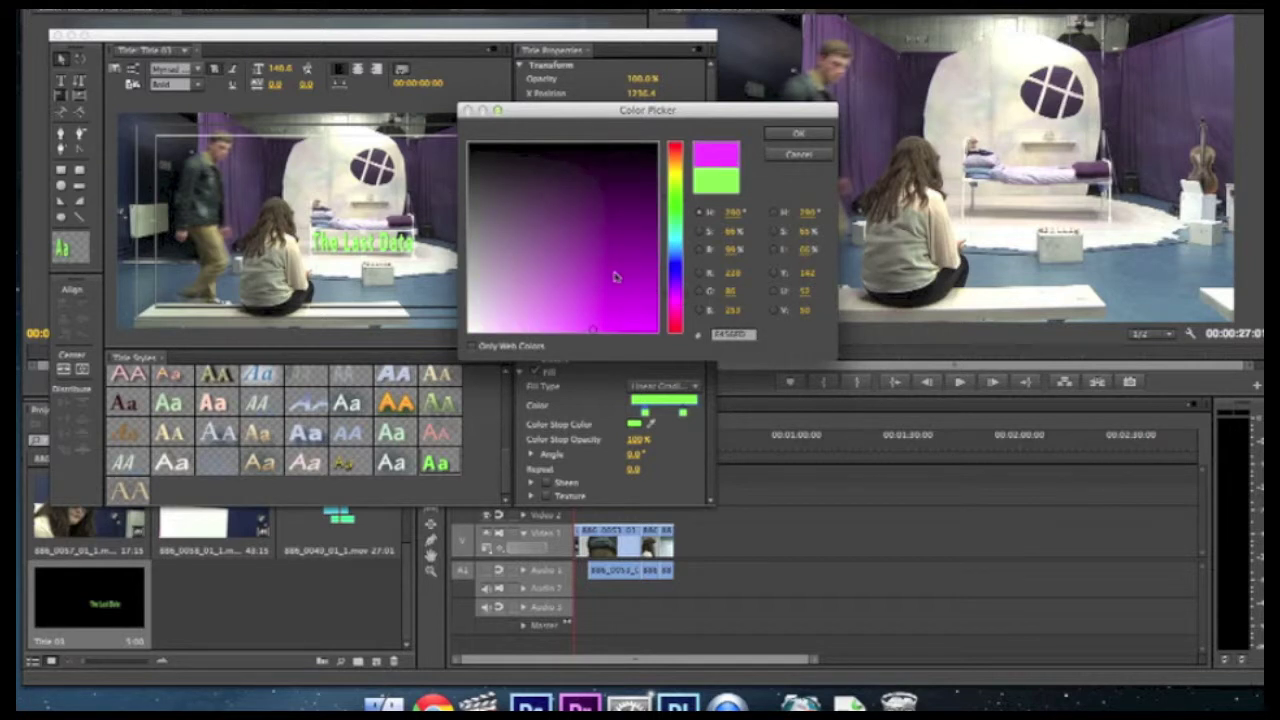
{"action": "mouse_move", "coordinate": [616, 280]}
{"action": "left_mouse_down"}
{"action": "mouse_move", "coordinate": [606, 287]}
{"action": "mouse_move", "coordinate": [613, 272]}
{"action": "left_mouse_up"}
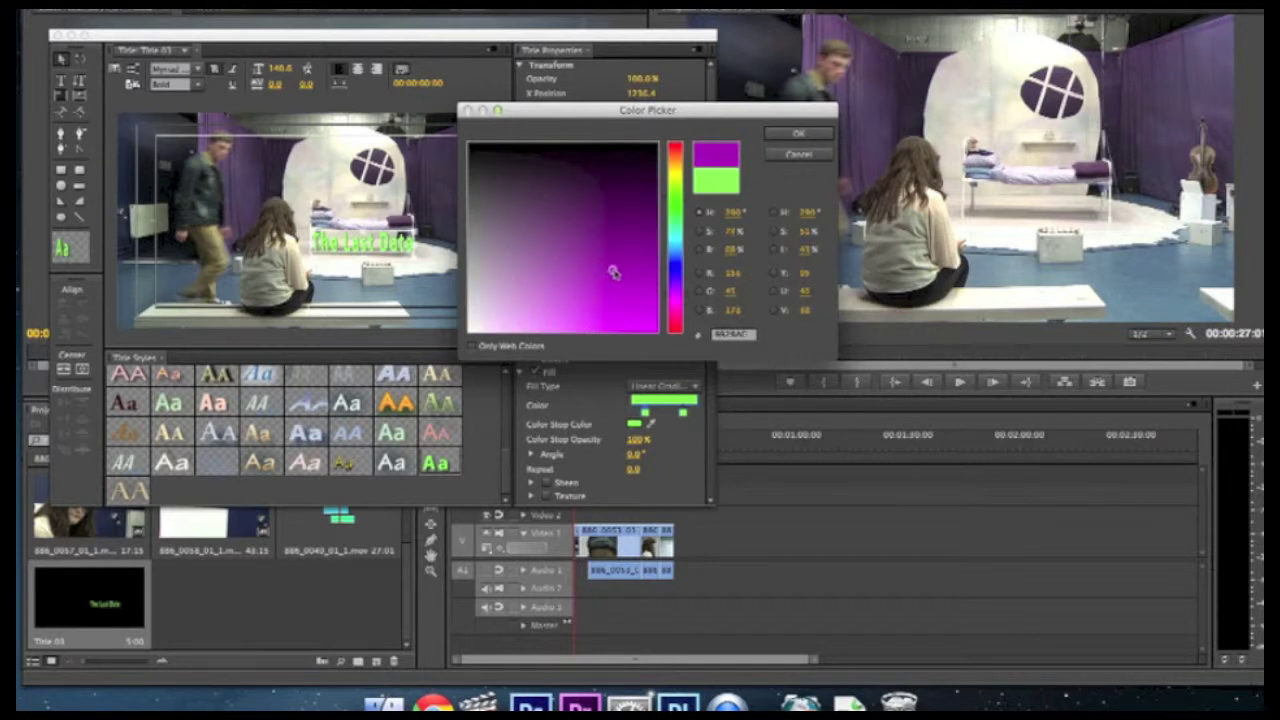
{"action": "left_click", "coordinate": [813, 136]}
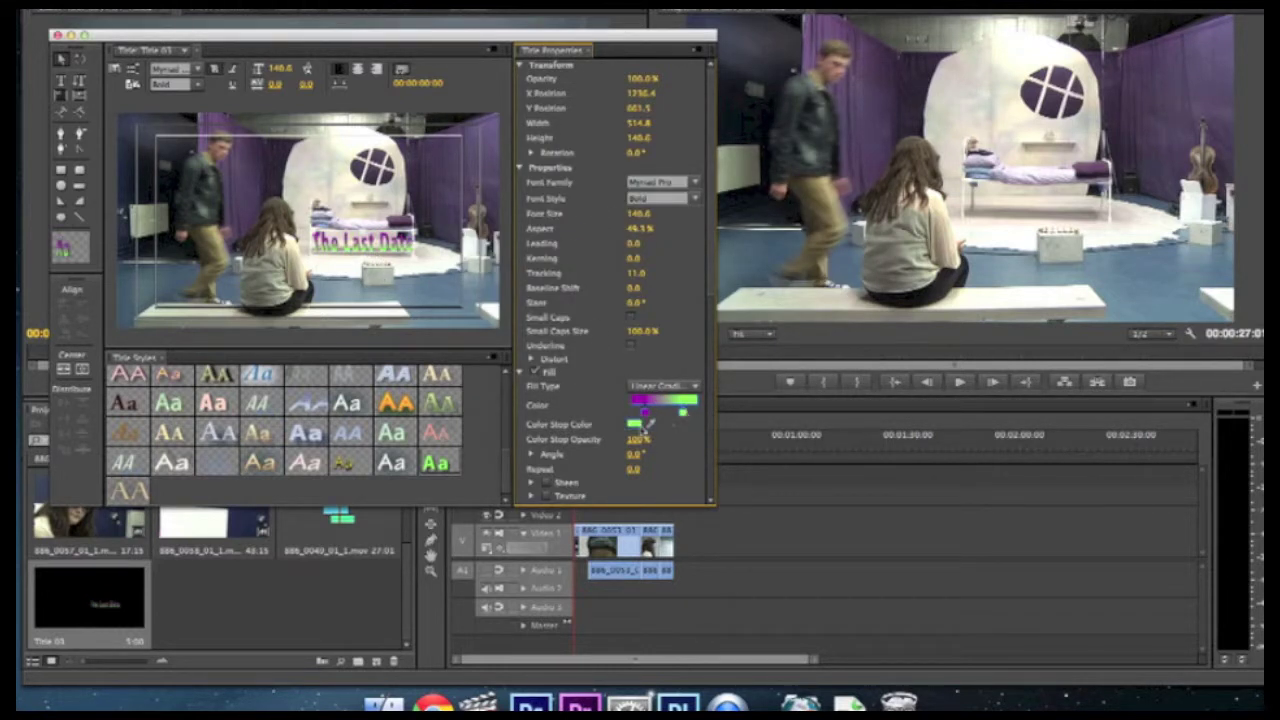
- Change the second colour stop of the text's gradient fill to pink
{"action": "left_click", "coordinate": [636, 424]}
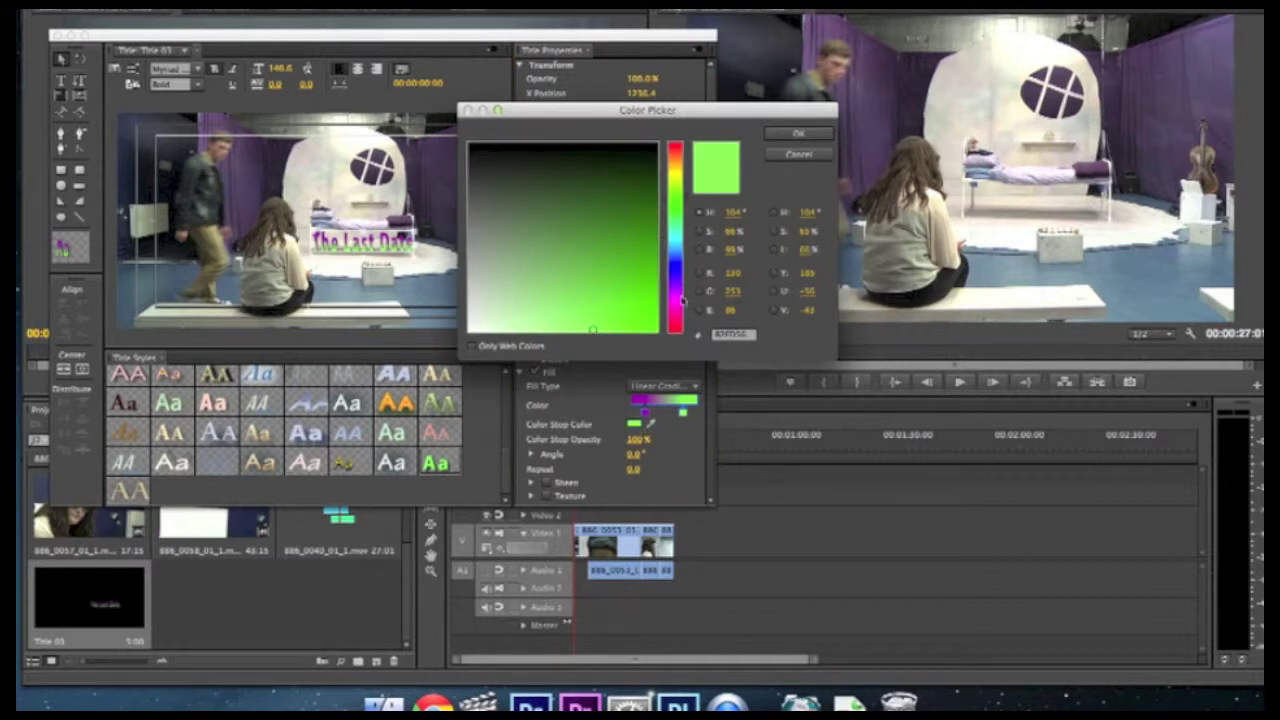
{"action": "left_click", "coordinate": [676, 292]}
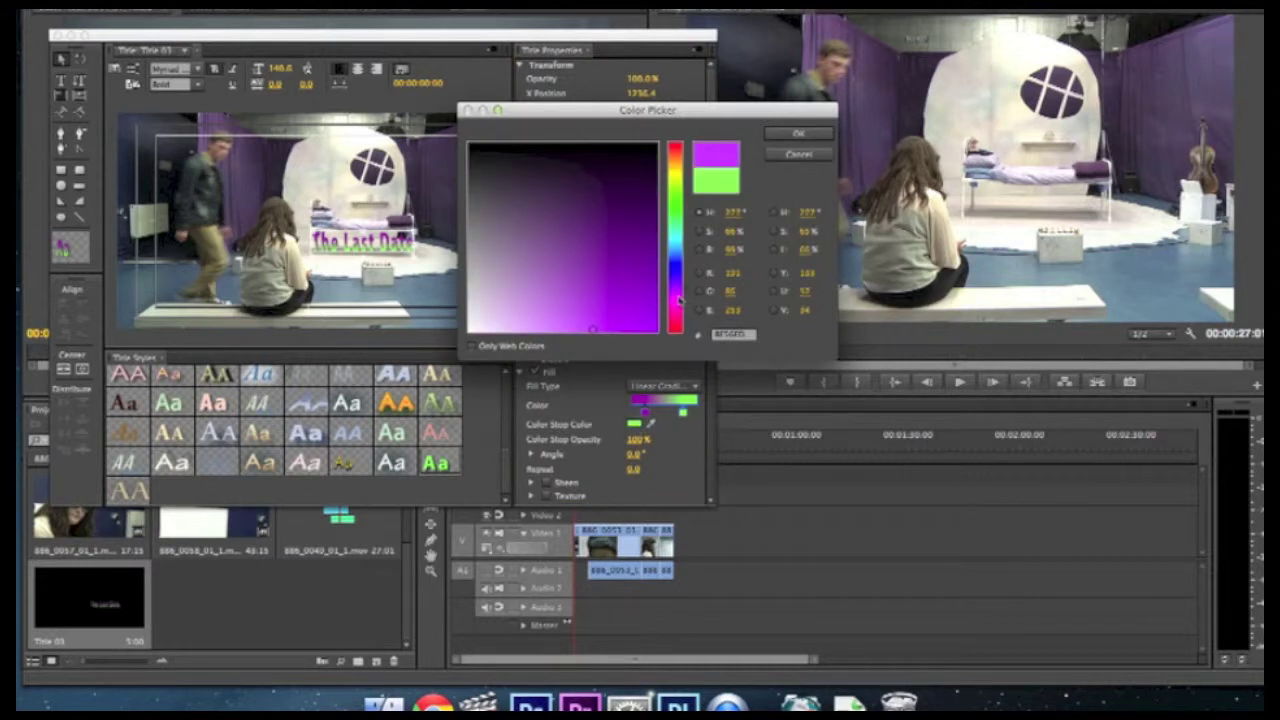
{"action": "left_click", "coordinate": [679, 318]}
{"action": "left_click_drag", "start_coordinate": [603, 302], "coordinate": [576, 323]}
{"action": "left_click", "coordinate": [818, 138]}
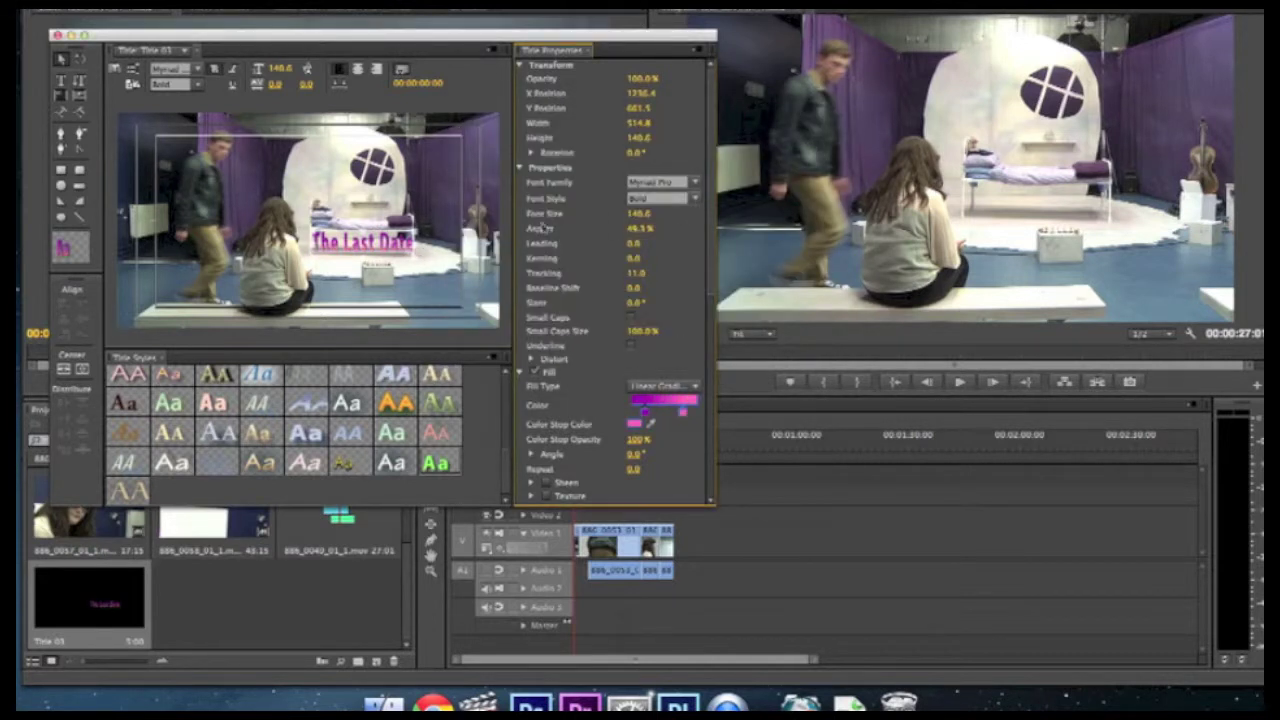
- Reduce the title text's width slightly and close the title editor
{"action": "left_click", "coordinate": [437, 232]}
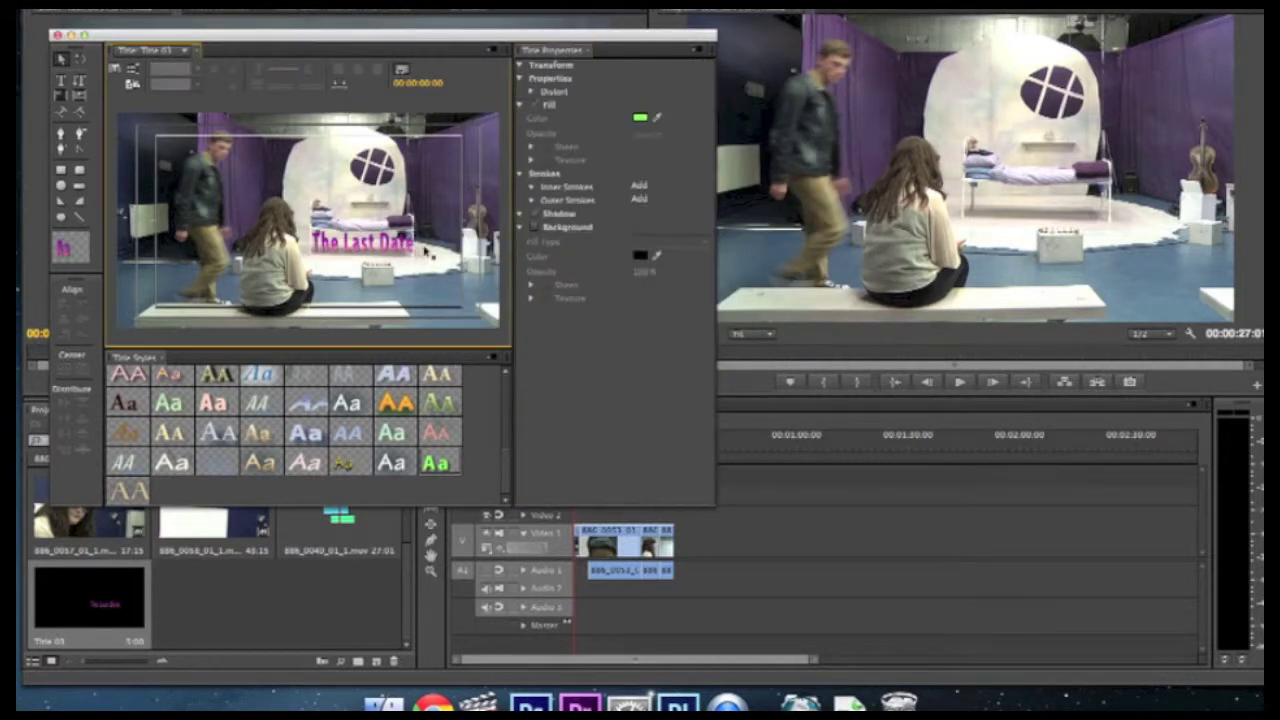
{"action": "left_click", "coordinate": [398, 250]}
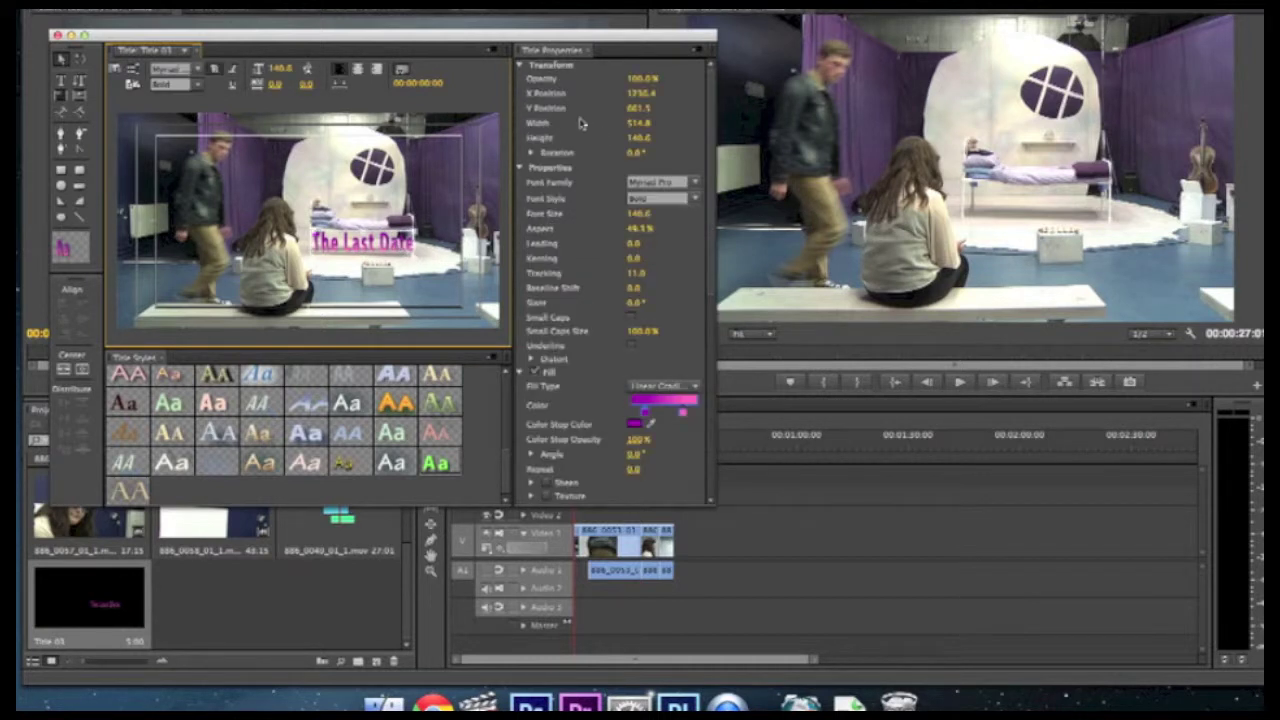
{"action": "left_click", "coordinate": [638, 93]}
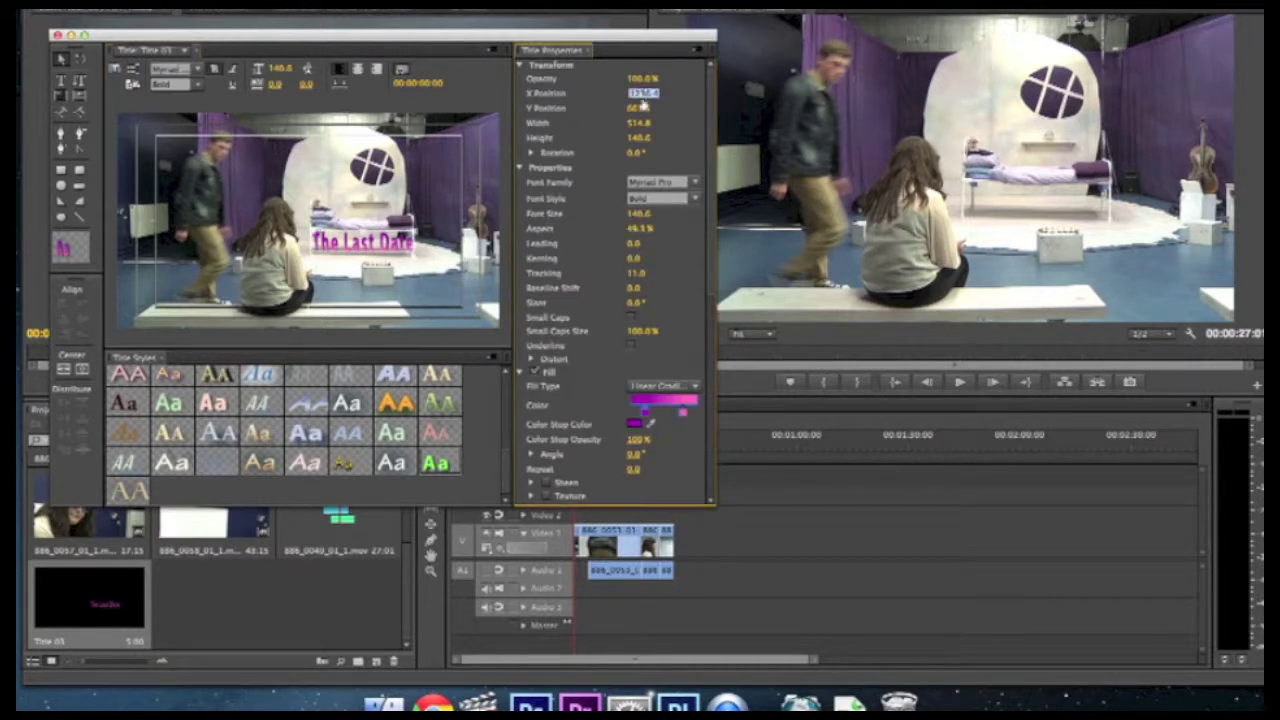
{"action": "left_click", "coordinate": [638, 124]}
{"action": "left_click_drag", "start_coordinate": [638, 122], "coordinate": [606, 122]}
{"action": "left_click", "coordinate": [428, 206]}
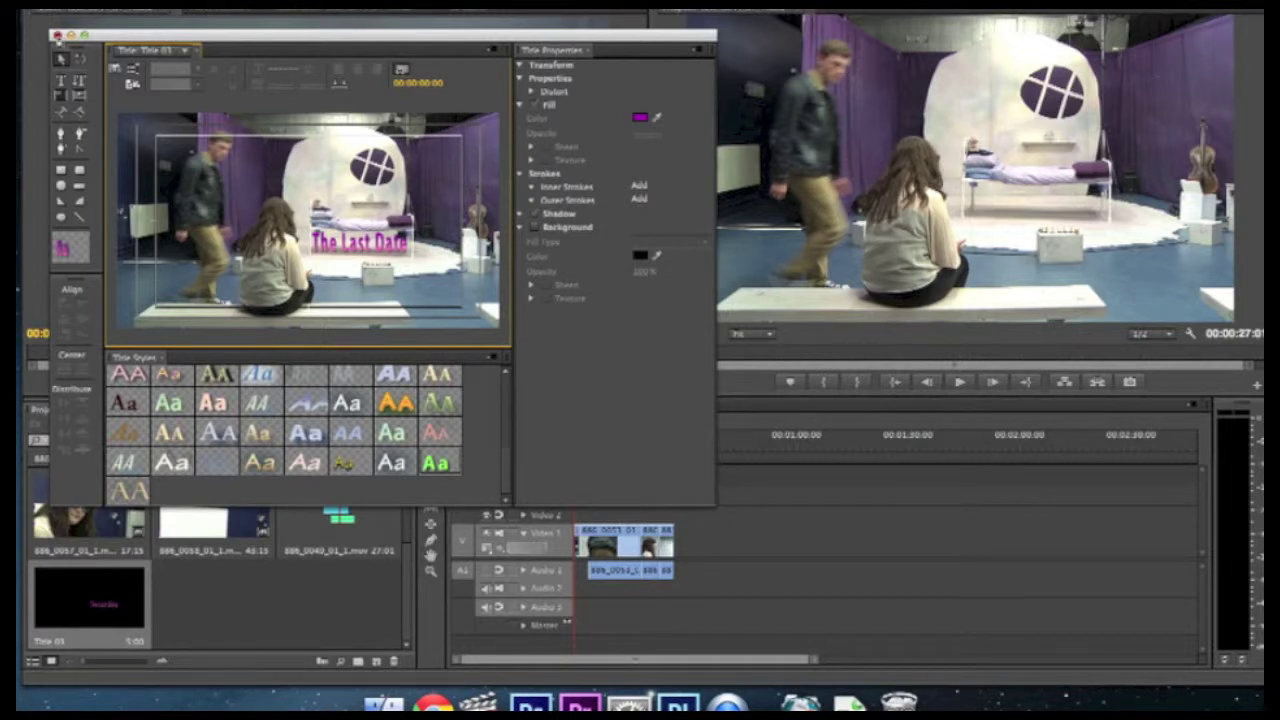
{"action": "left_click", "coordinate": [57, 35]}
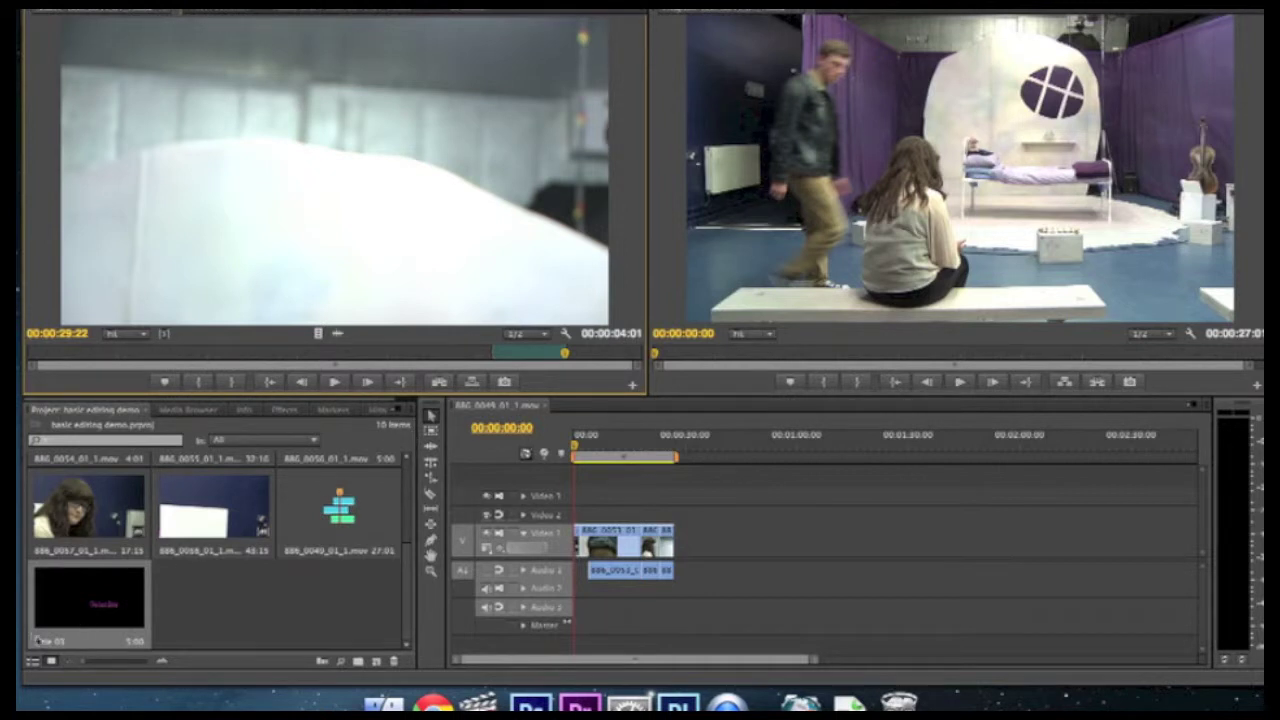
{"action": "left_click", "coordinate": [68, 644]}
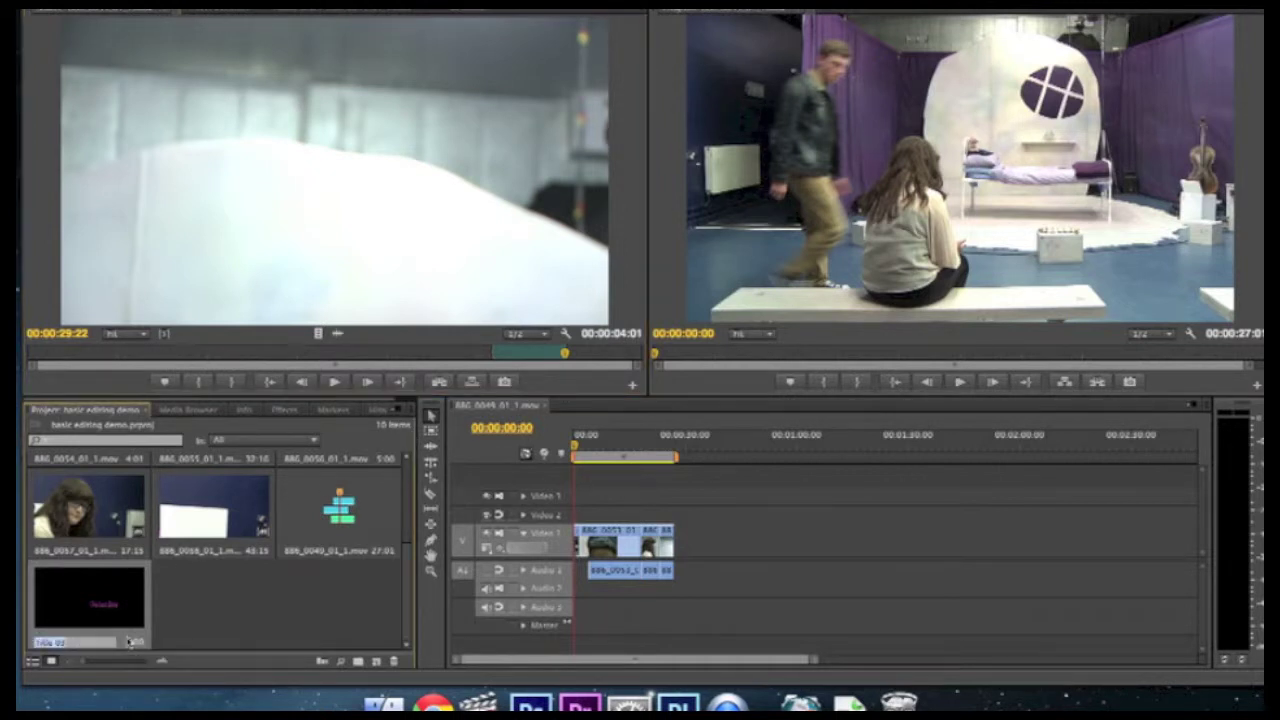
{"action": "left_click", "coordinate": [147, 568]}
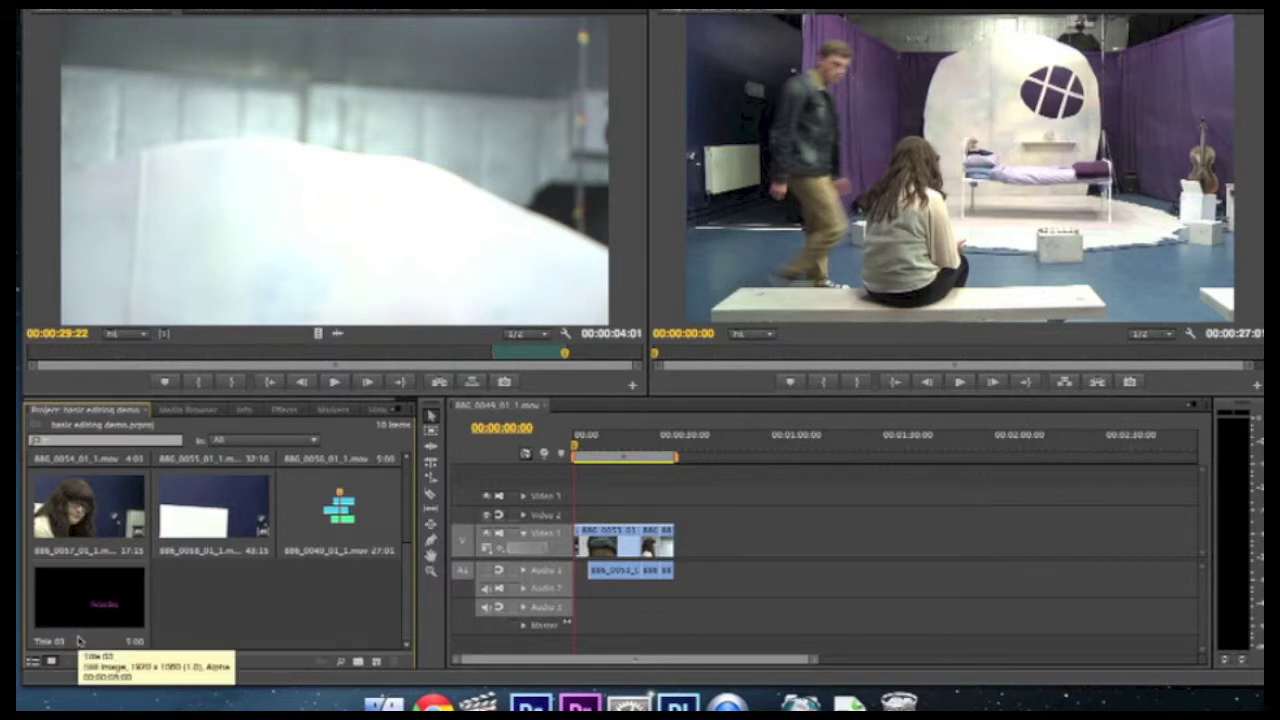
{"action": "left_click", "coordinate": [47, 577]}
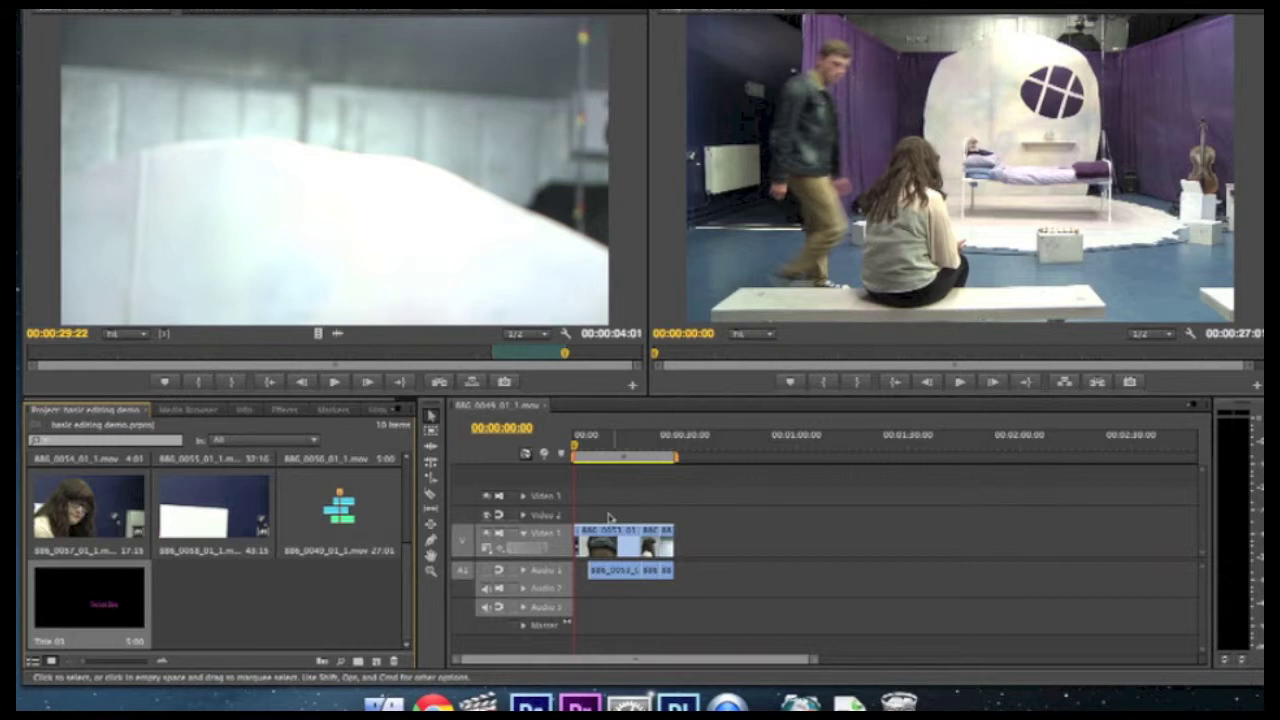
- Route the source video to the Video 2 track, expand and target that track, and untarget Video 1
{"action": "left_click", "coordinate": [463, 516]}
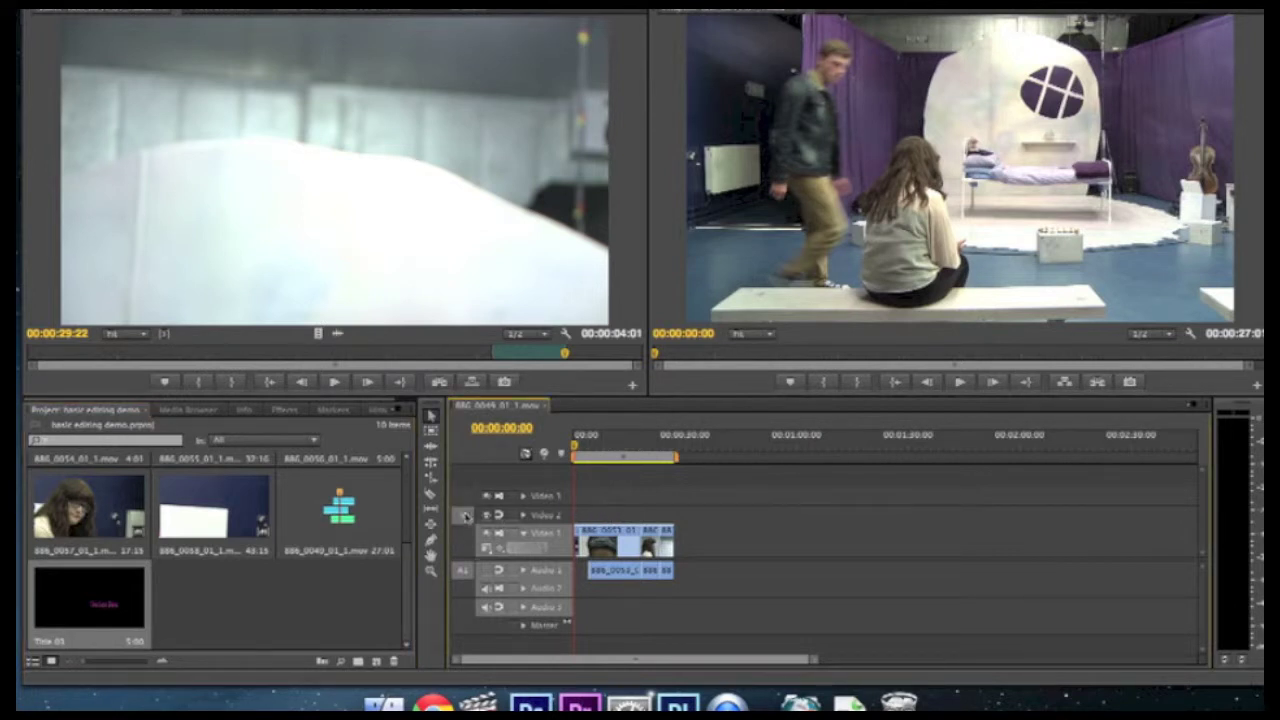
{"action": "left_click", "coordinate": [523, 515]}
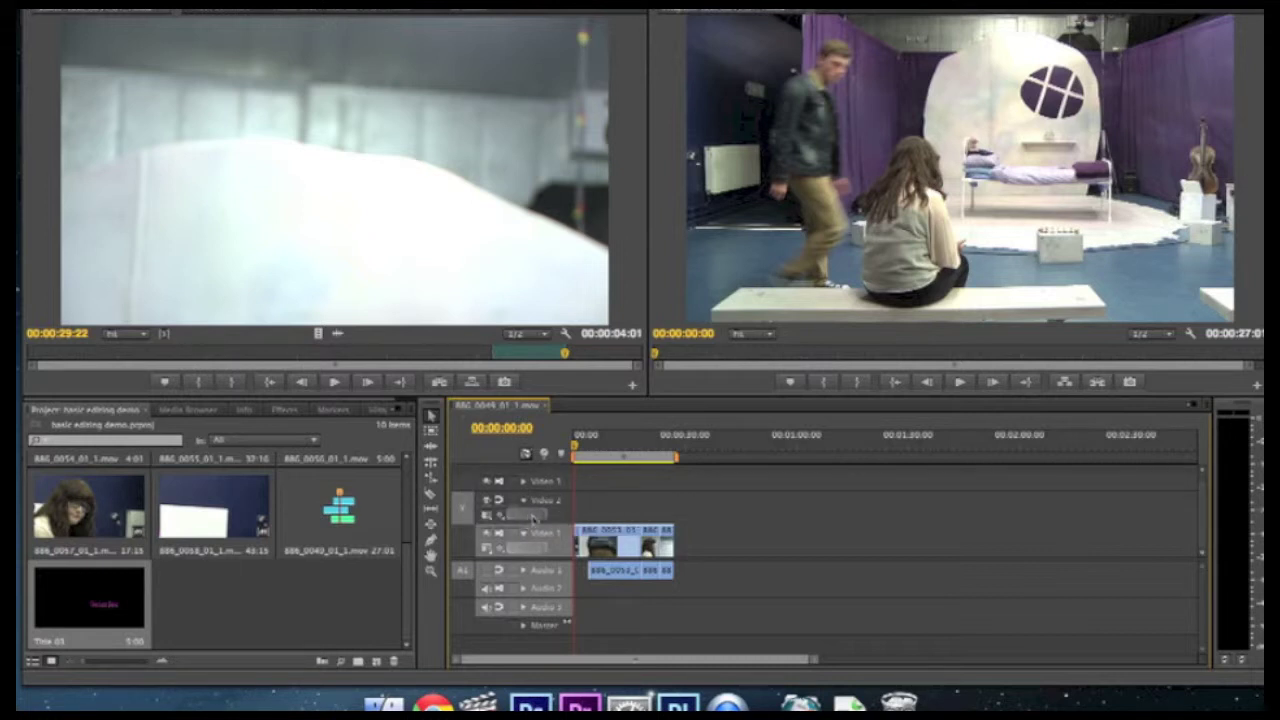
{"action": "left_click", "coordinate": [561, 513]}
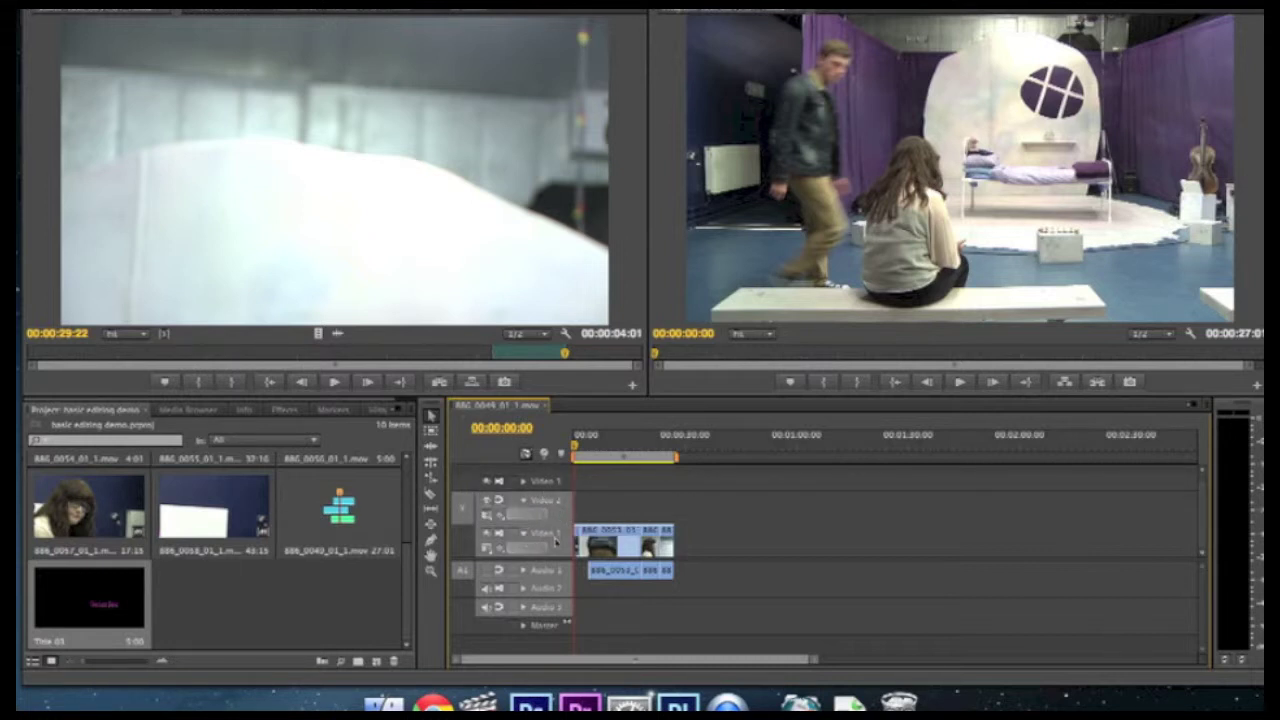
{"action": "left_click", "coordinate": [556, 541]}
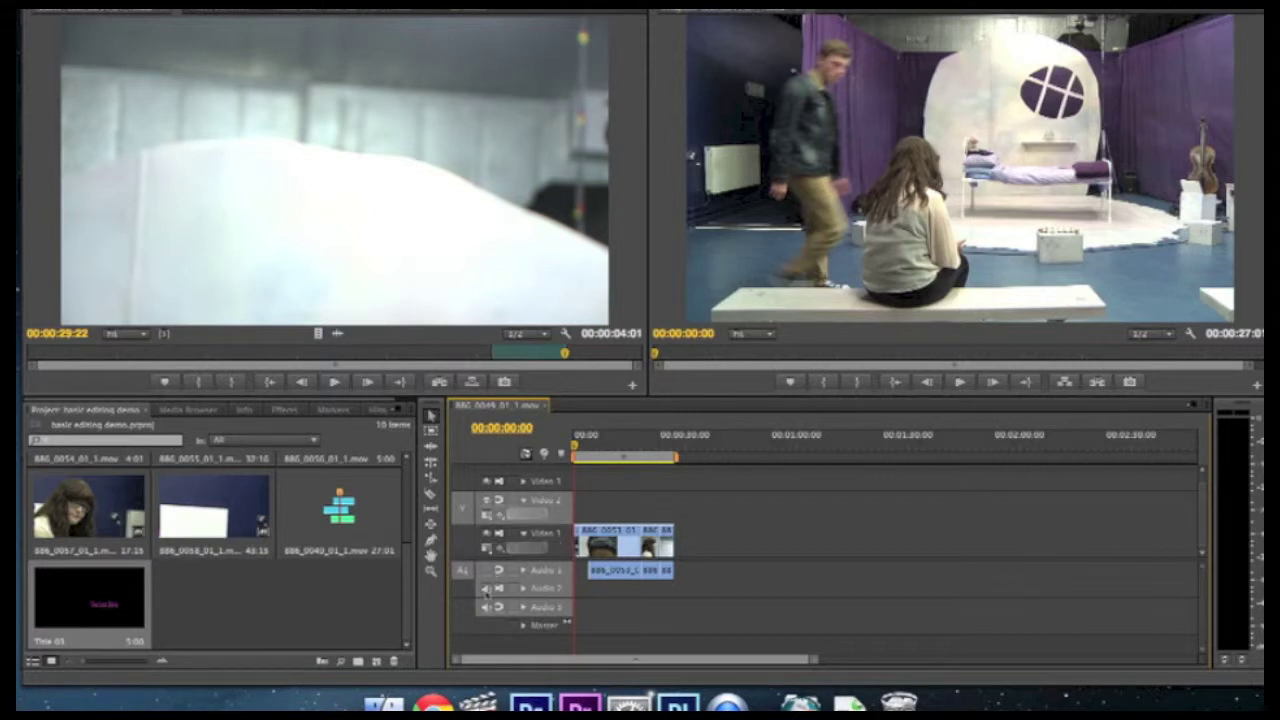
- Turn off the source audio assignment and untarget the Audio 1, Audio 2 and Audio 3 tracks
{"action": "left_click", "coordinate": [467, 572]}
{"action": "left_click", "coordinate": [547, 573]}
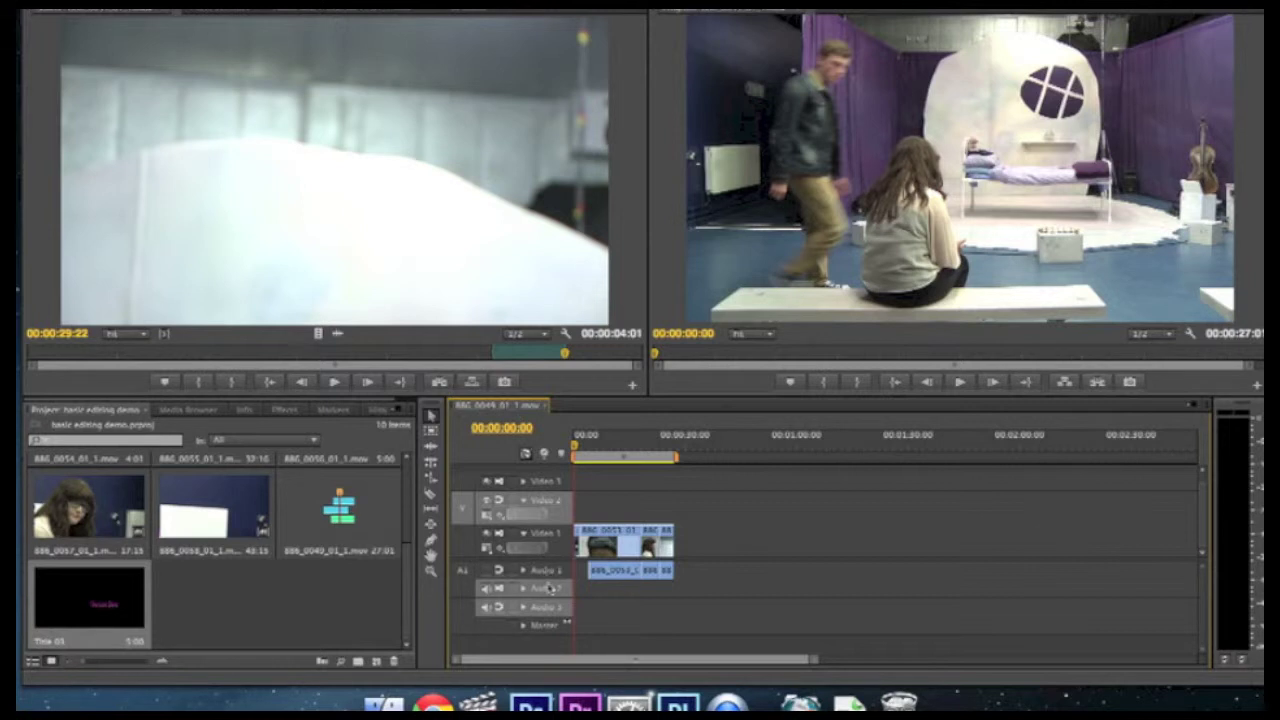
{"action": "left_click", "coordinate": [549, 590]}
{"action": "left_click", "coordinate": [549, 608]}
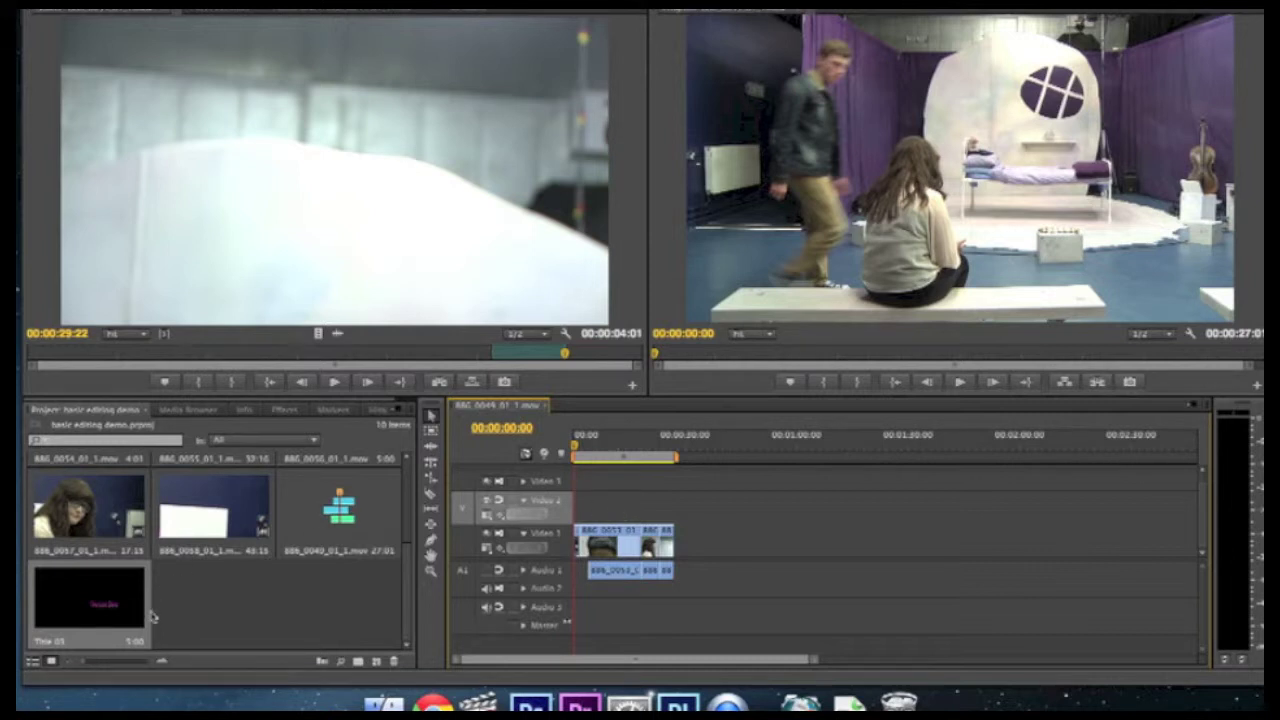
- Place the title from the project bin at the start of the Video 2 track, above the existing footage
{"action": "left_click", "coordinate": [104, 571]}
{"action": "left_click_drag", "start_coordinate": [104, 571], "coordinate": [582, 507]}
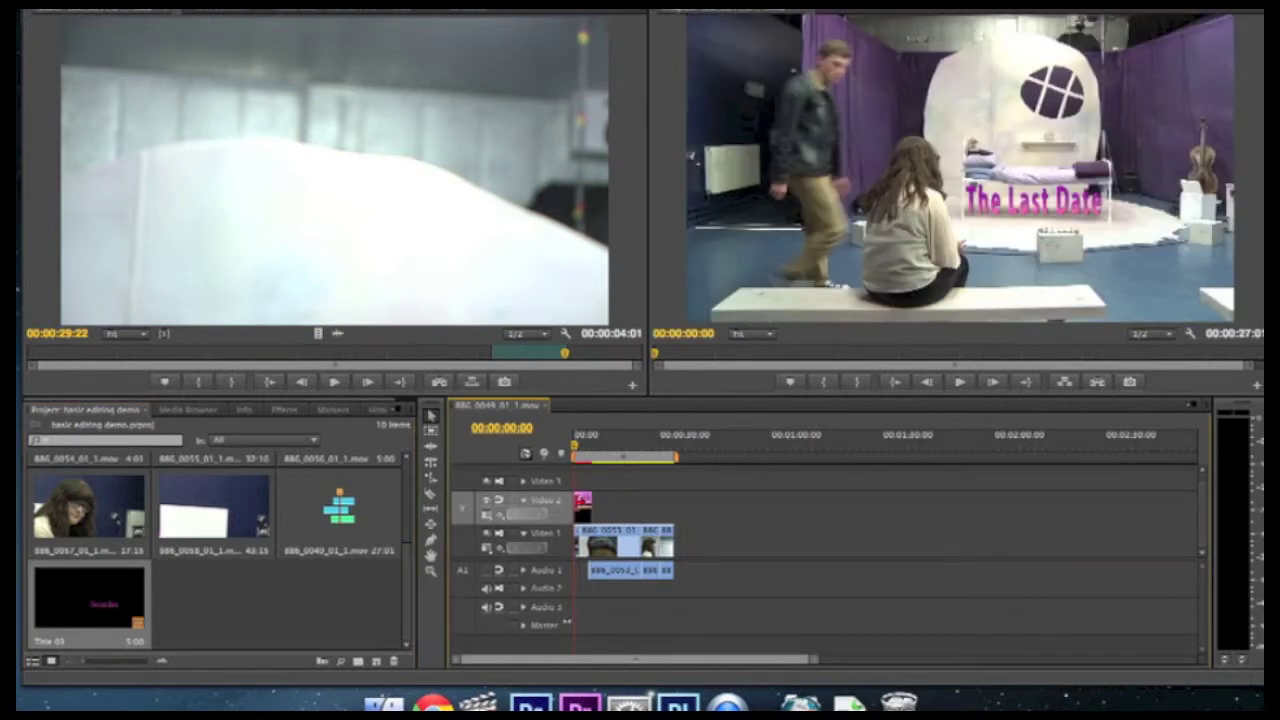
{"action": "mouse_move", "coordinate": [576, 446]}
{"action": "left_mouse_down"}
{"action": "mouse_move", "coordinate": [595, 447]}
{"action": "mouse_move", "coordinate": [575, 451]}
{"action": "left_mouse_up"}
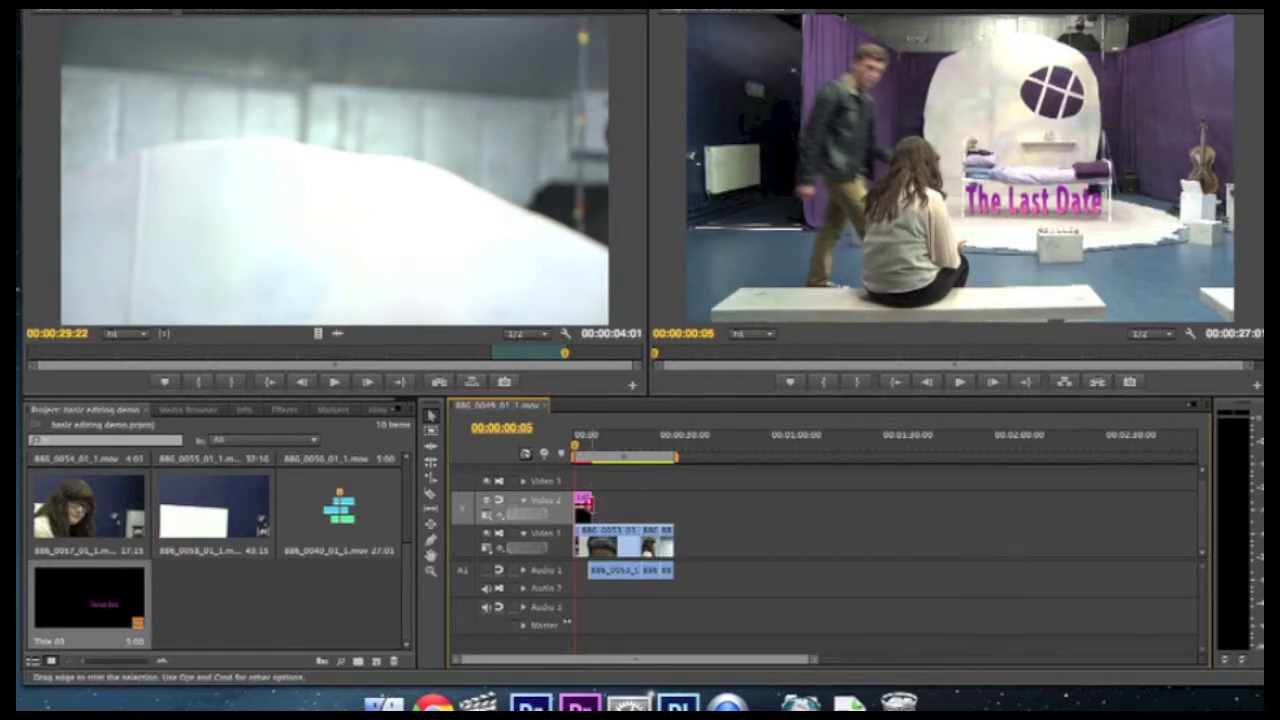
- Extend the title clip on Video 2 to about the end of the 886_0053_01 clip and preview it at 00:00:06:00
{"action": "left_click_drag", "start_coordinate": [591, 506], "coordinate": [638, 509]}
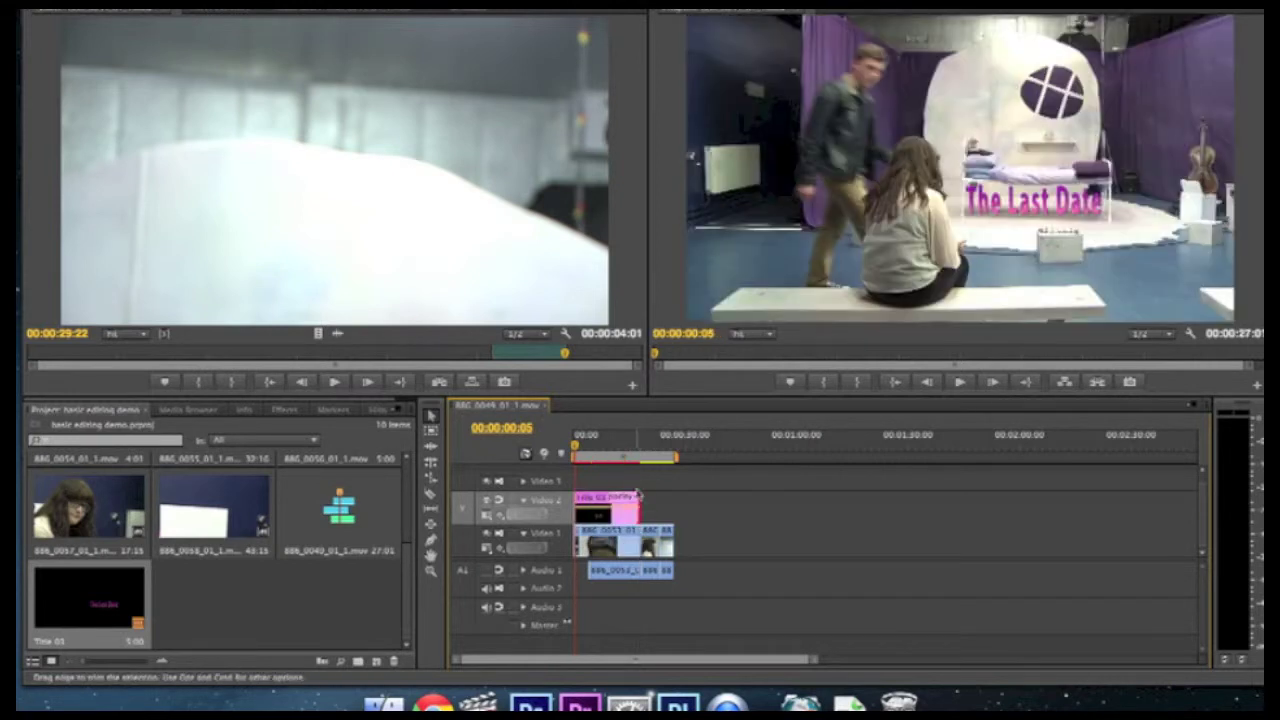
{"action": "mouse_move", "coordinate": [576, 446]}
{"action": "left_mouse_down"}
{"action": "mouse_move", "coordinate": [618, 447]}
{"action": "mouse_move", "coordinate": [579, 447]}
{"action": "mouse_move", "coordinate": [596, 450]}
{"action": "left_mouse_up"}
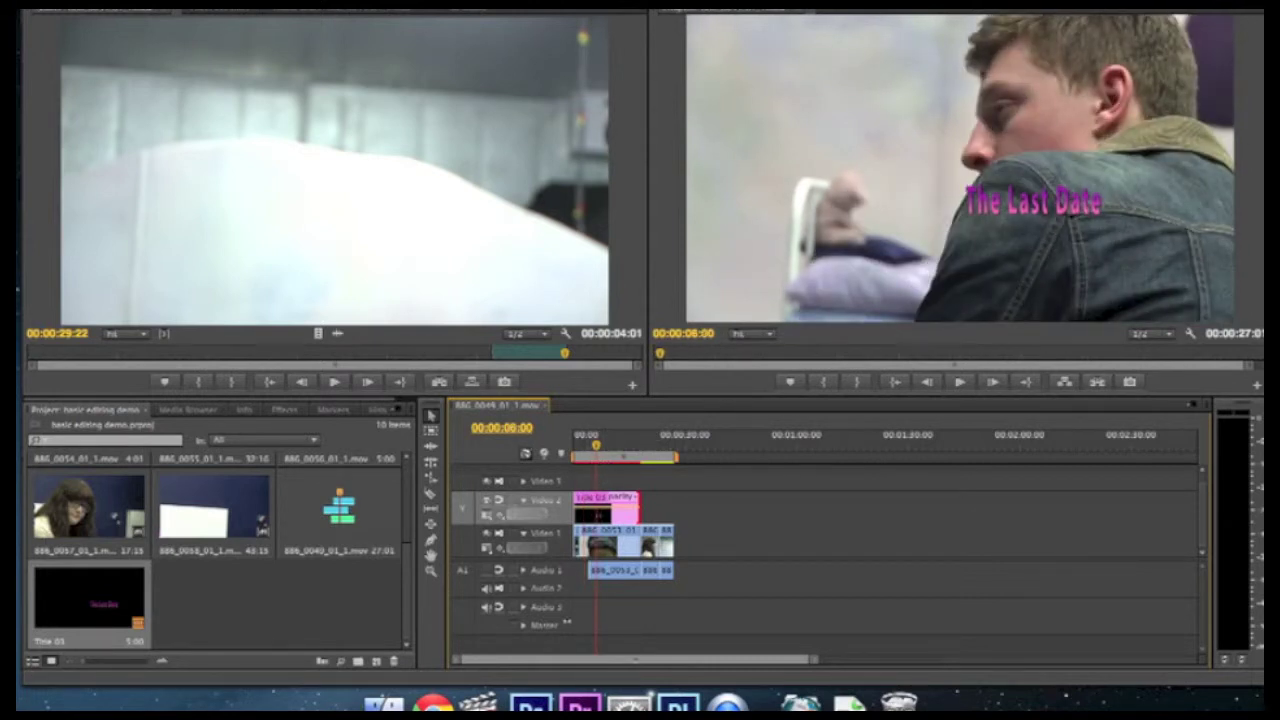
- Show the dropped frame indicator in the program monitor and play the sequence from the start to check playback
{"action": "left_click", "coordinate": [1252, 13]}
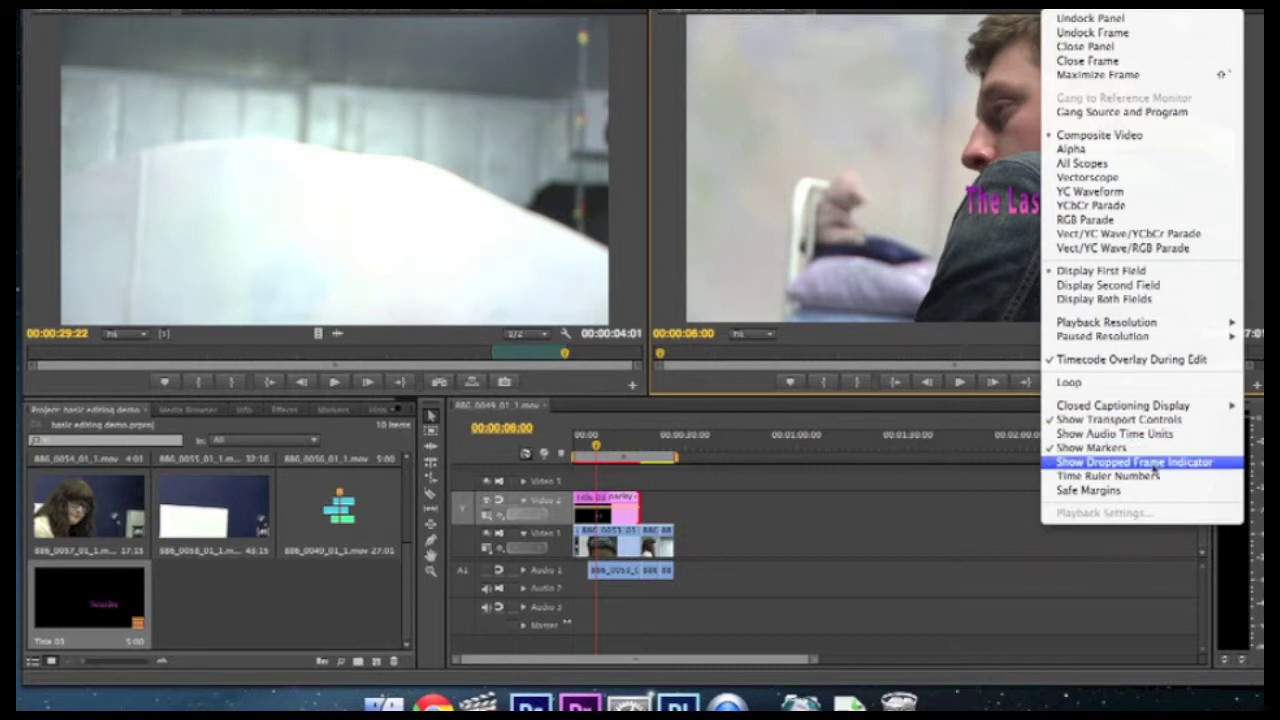
{"action": "left_click", "coordinate": [1155, 464]}
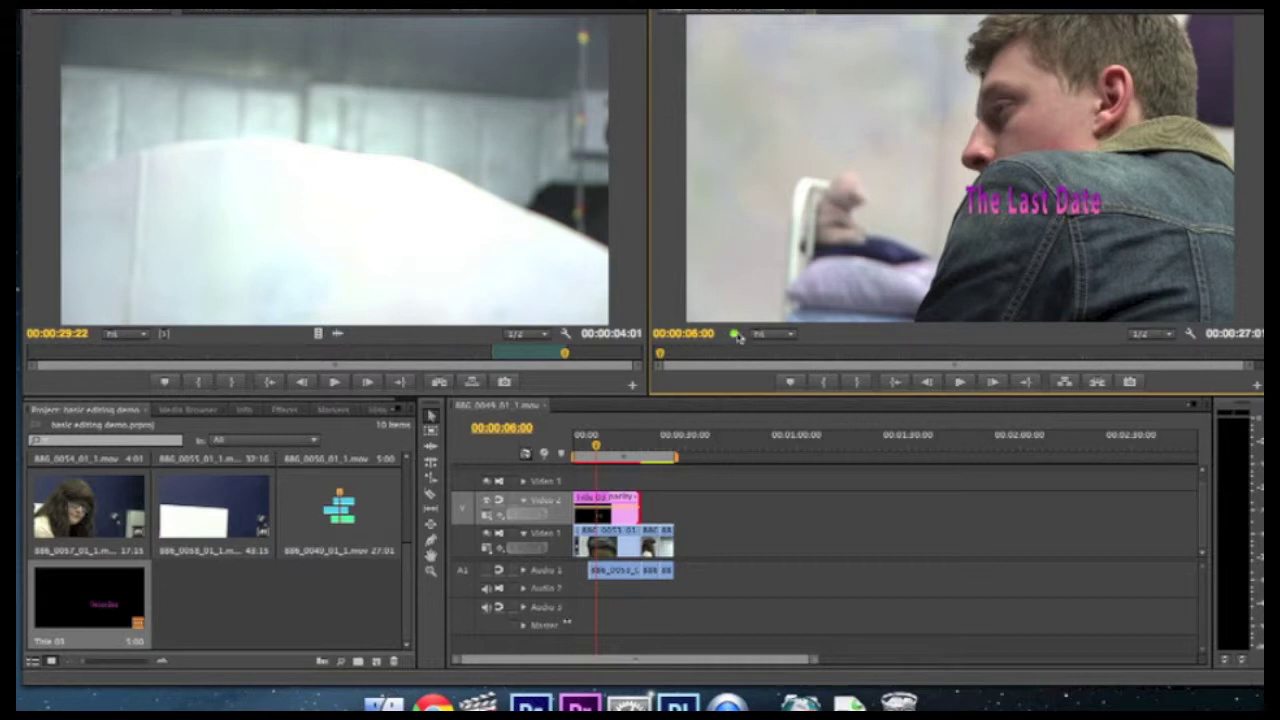
{"action": "mouse_move", "coordinate": [596, 447]}
{"action": "left_mouse_down"}
{"action": "mouse_move", "coordinate": [614, 447]}
{"action": "mouse_move", "coordinate": [572, 447]}
{"action": "left_mouse_up"}
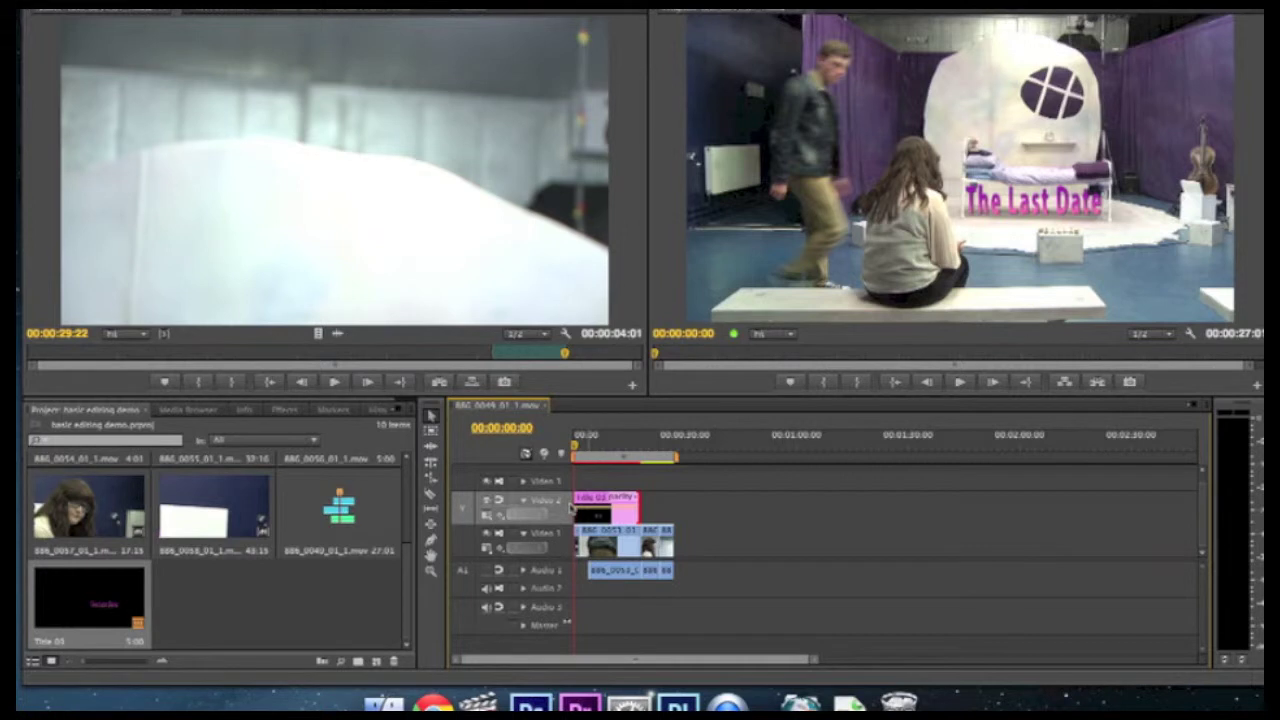
{"action": "key", "text": "space"}
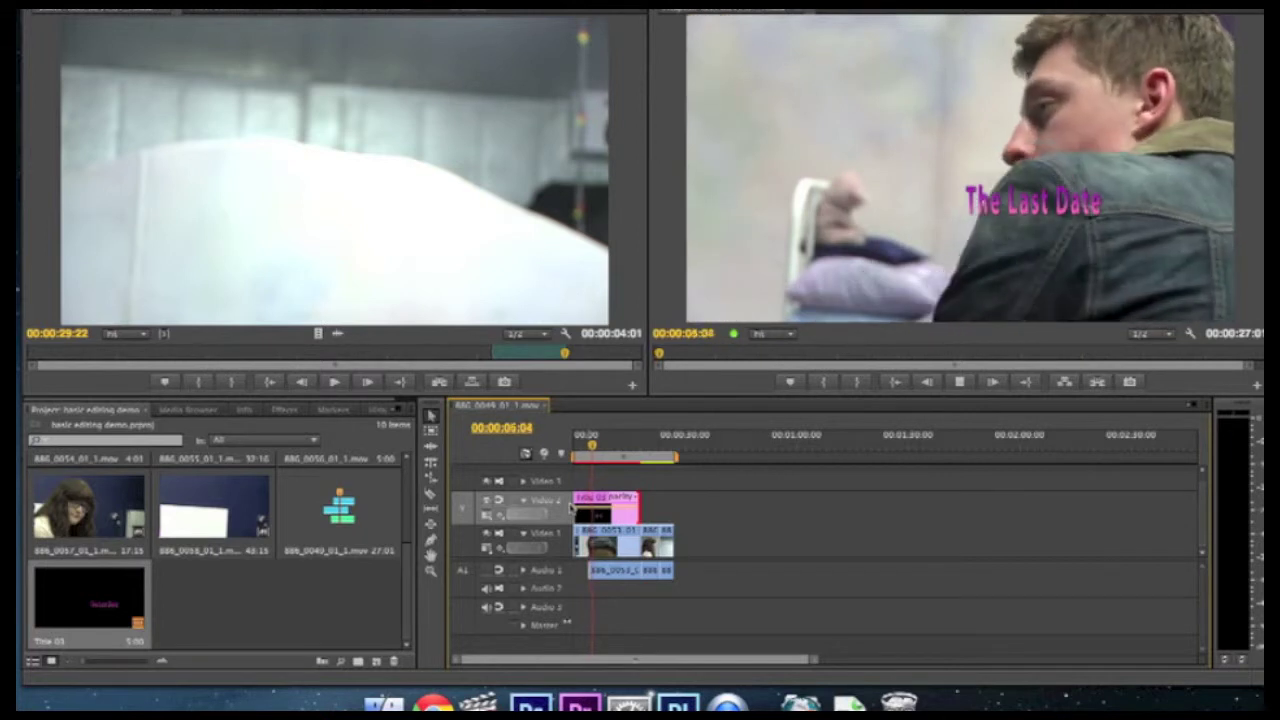
{"action": "key", "text": "space"}
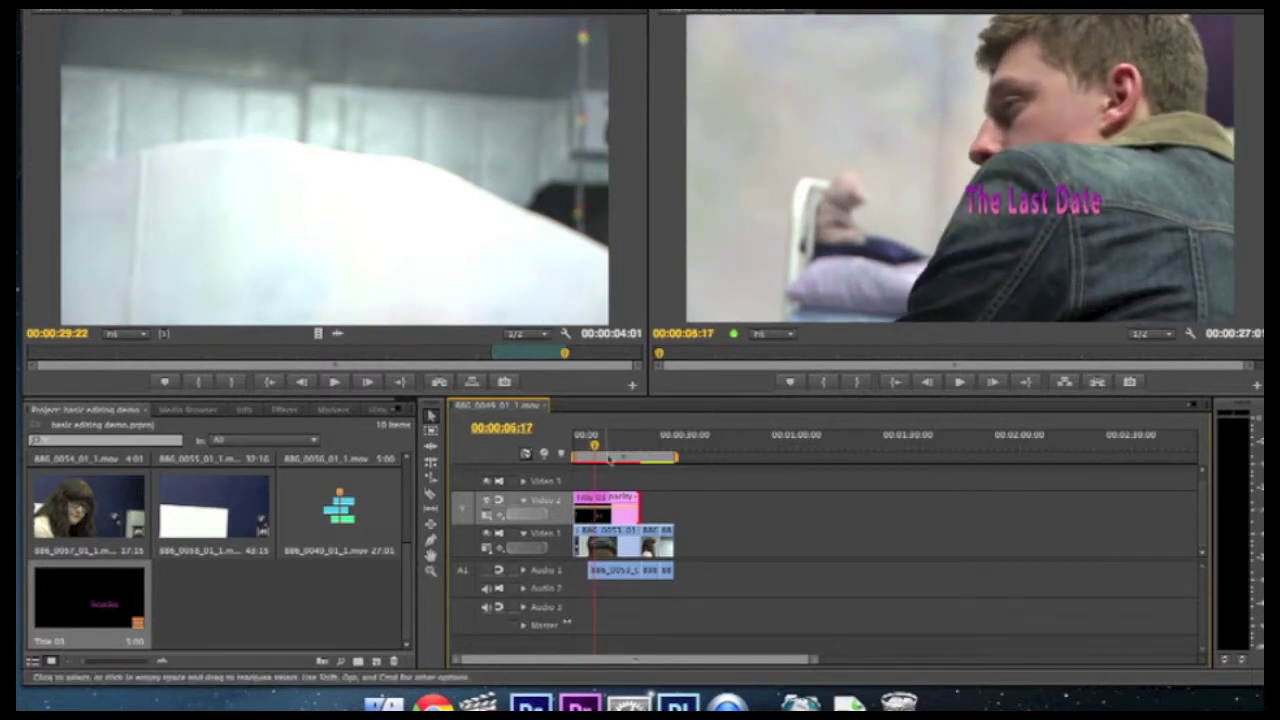
- Trim the end of the title clip back to about 00:00:05:17 and apply the default transition to that edge
{"action": "left_click_drag", "start_coordinate": [636, 500], "coordinate": [592, 510]}
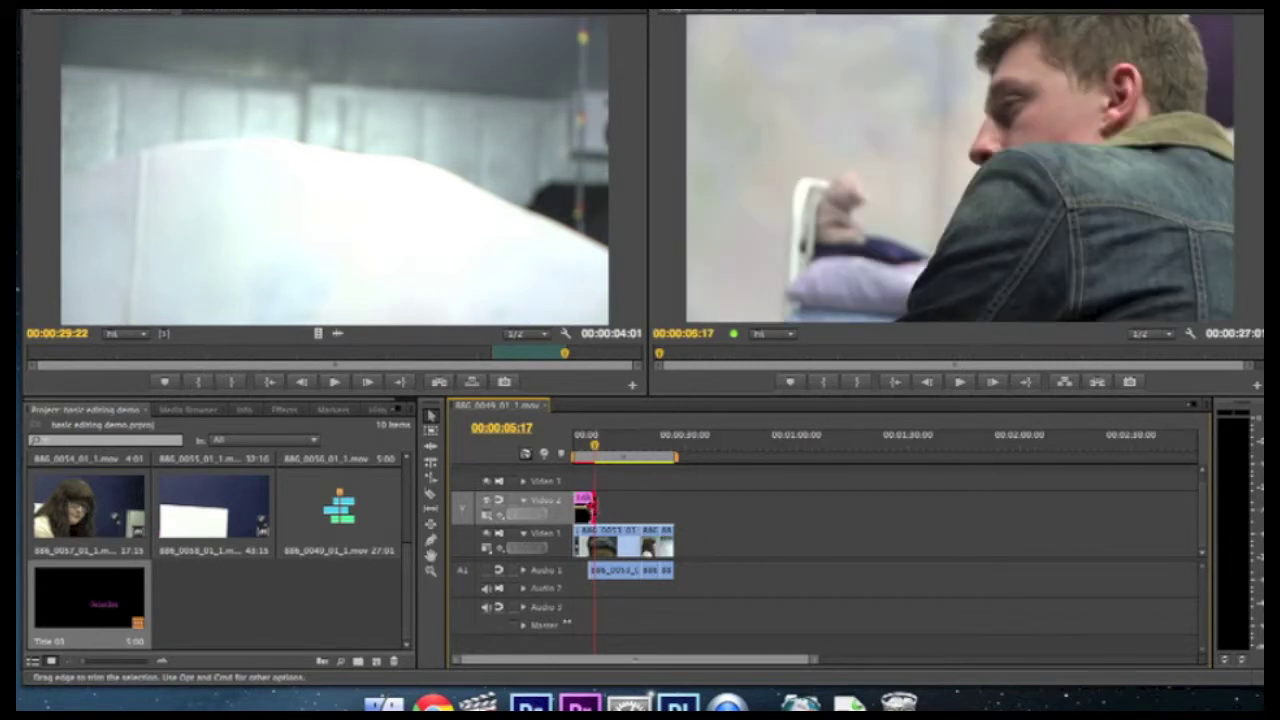
{"action": "right_click", "coordinate": [596, 508]}
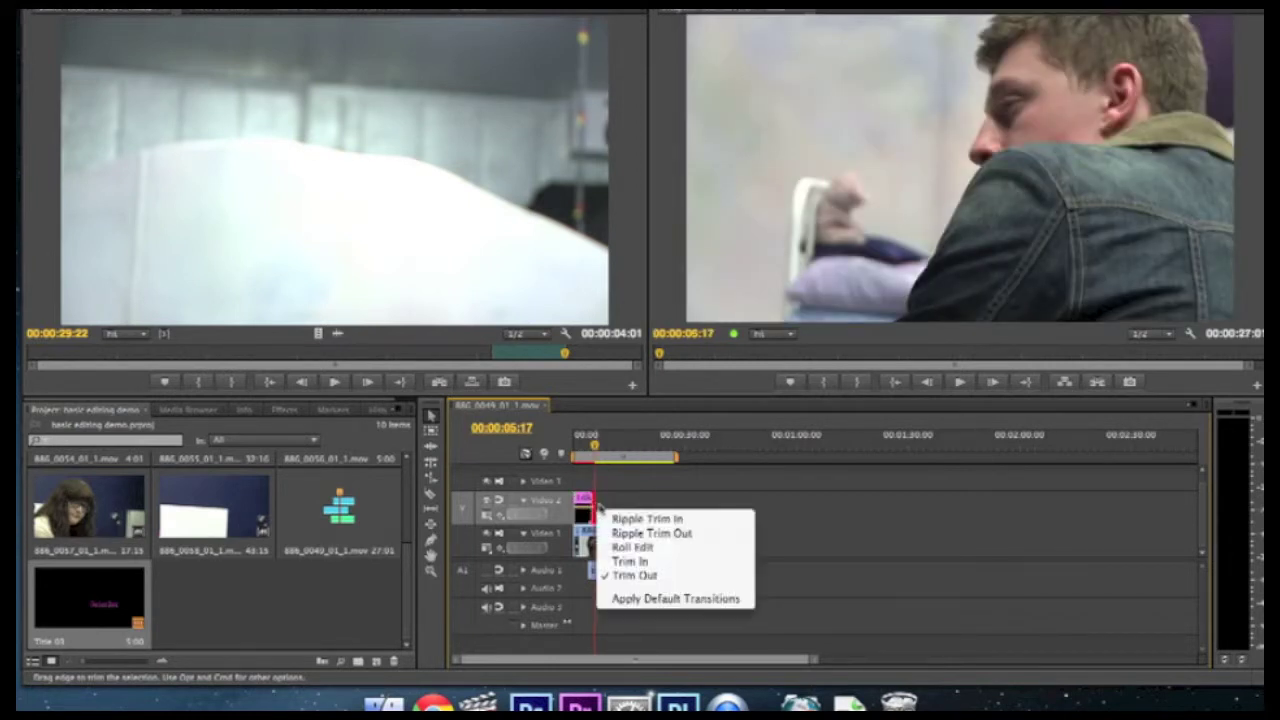
{"action": "left_click", "coordinate": [645, 598]}
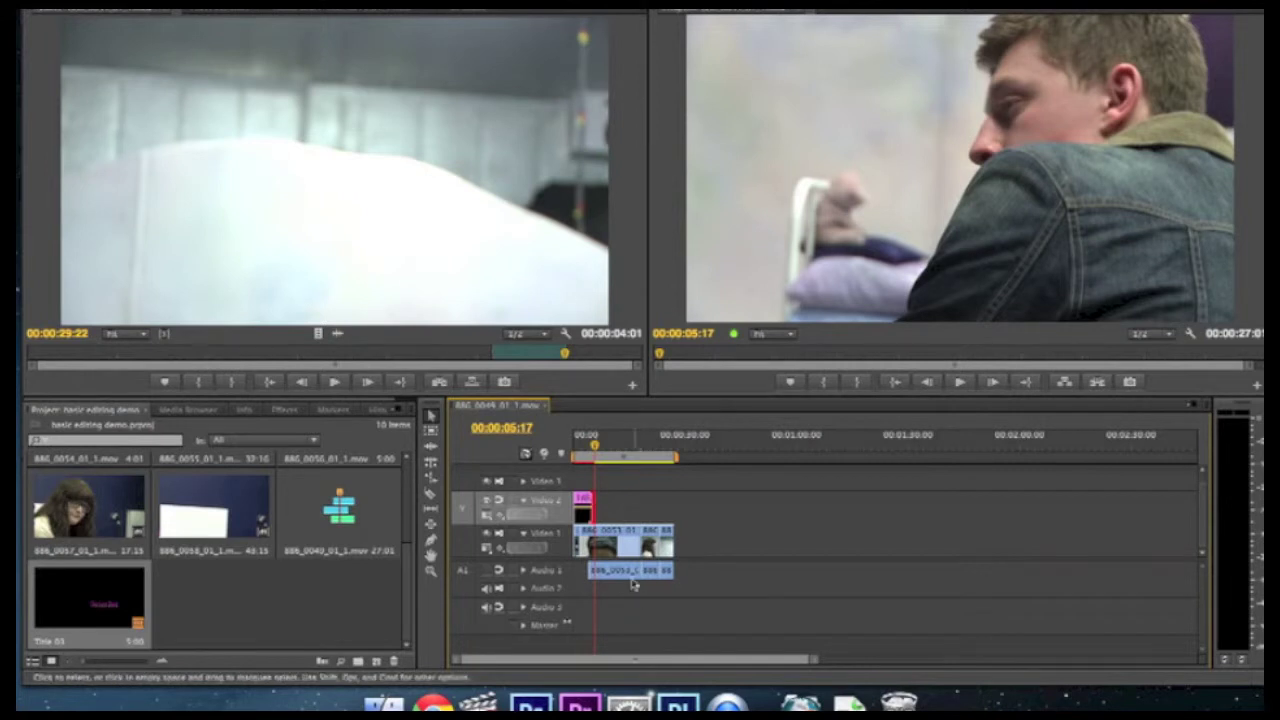
- Play the sequence from the start to check the title's transition, and inspect the frame at 00:00:03:10
{"action": "left_click", "coordinate": [573, 447]}
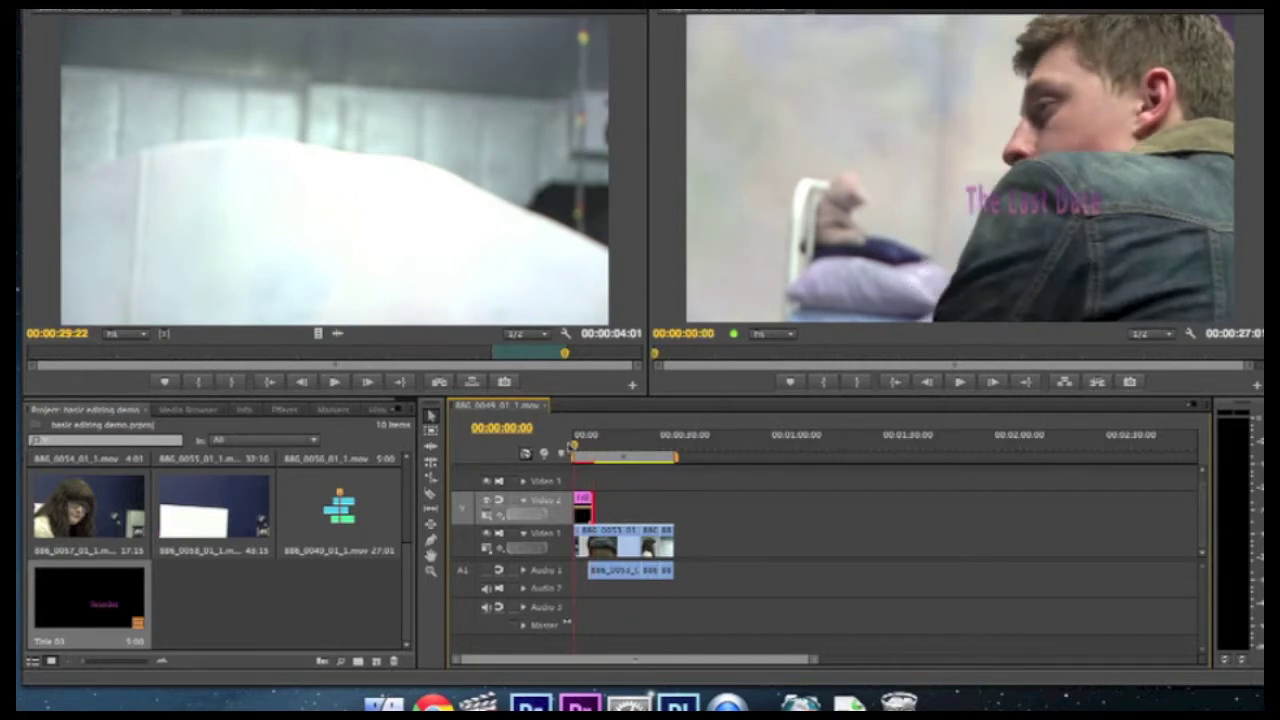
{"action": "key", "text": "space"}
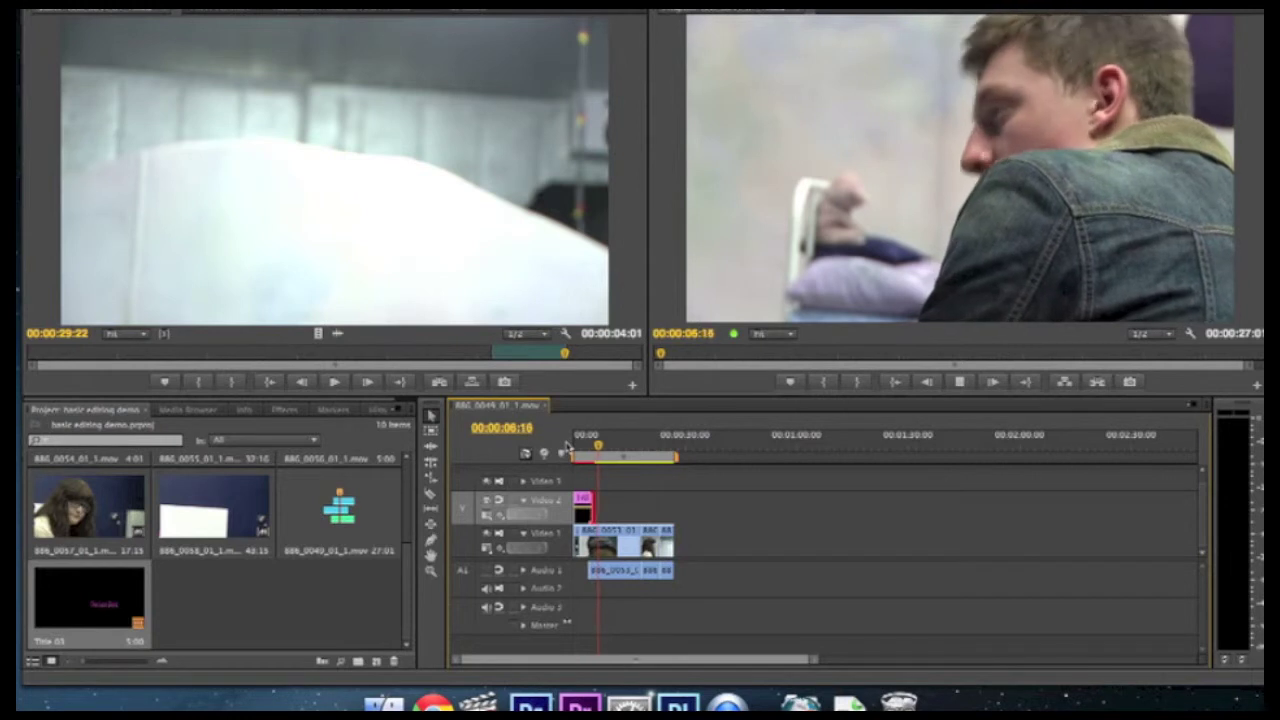
{"action": "key", "text": "space"}
{"action": "left_click_drag", "start_coordinate": [606, 446], "coordinate": [588, 452]}
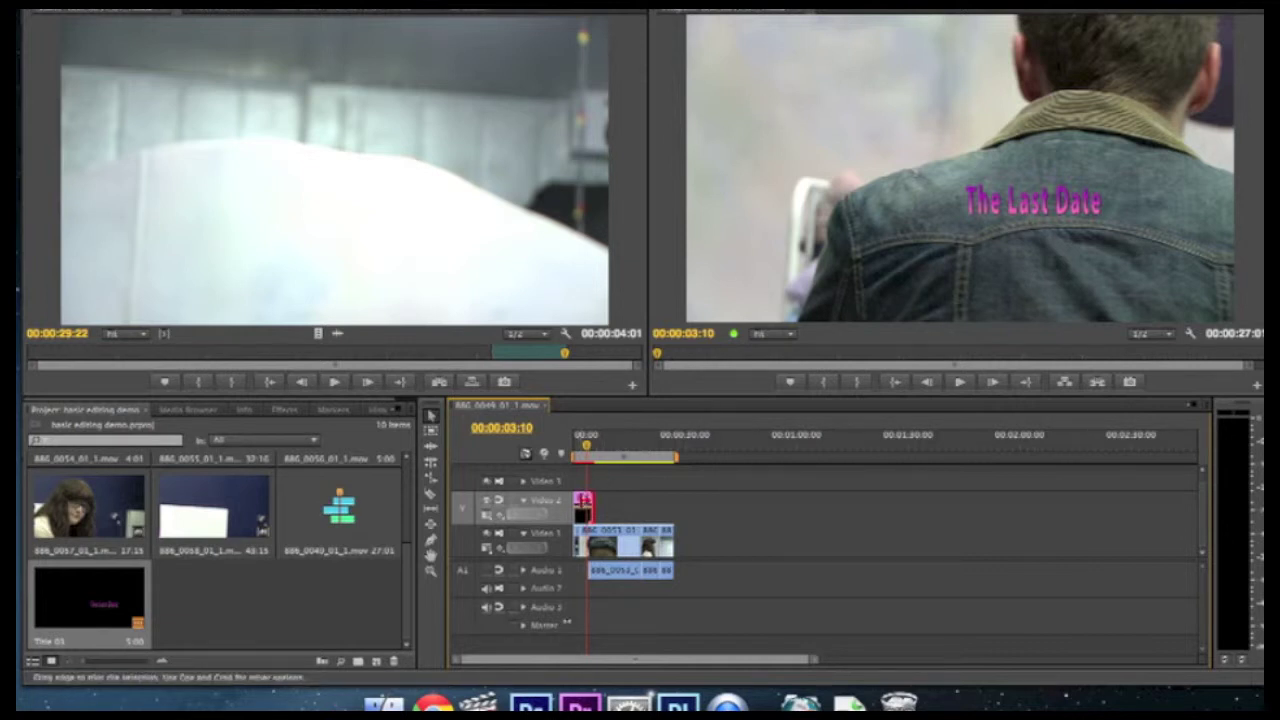
- Reopen the "The Last Date" title, reposition its text to X 571.7 and Y 360.5, and close the title editor
{"action": "double_click", "coordinate": [586, 505]}
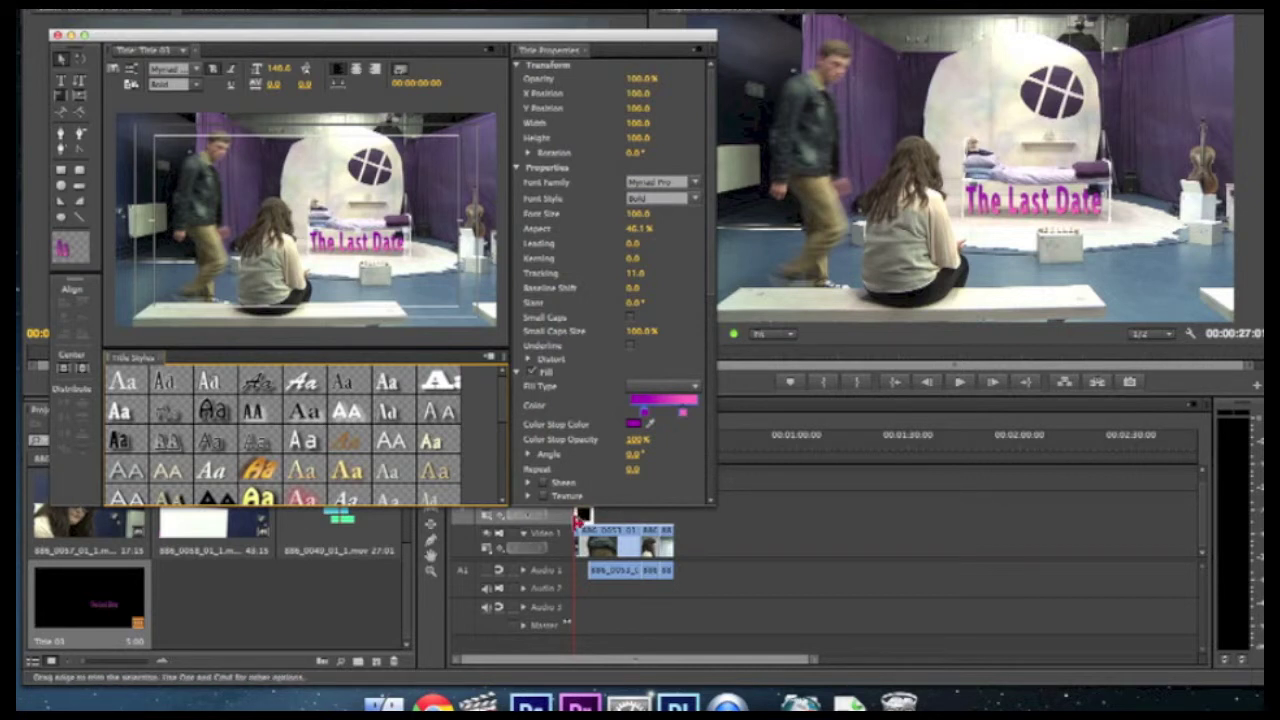
{"action": "left_click_drag", "start_coordinate": [580, 520], "coordinate": [584, 517]}
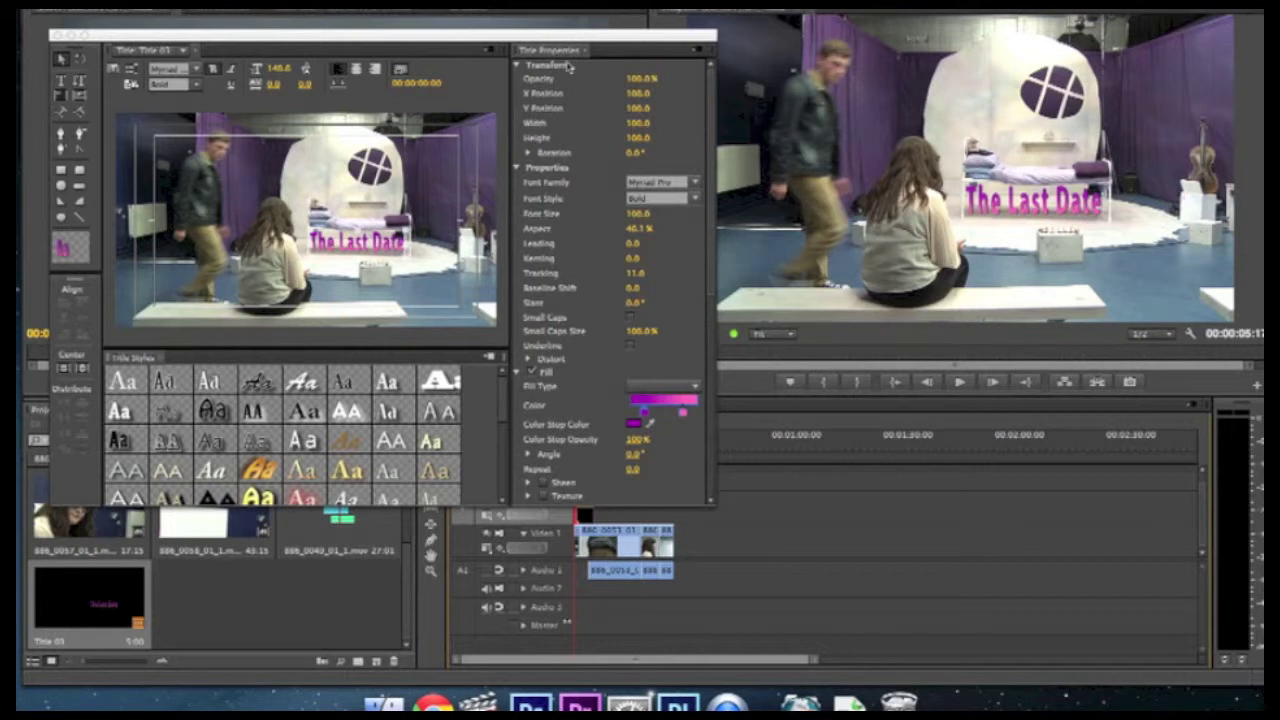
{"action": "left_click", "coordinate": [638, 93]}
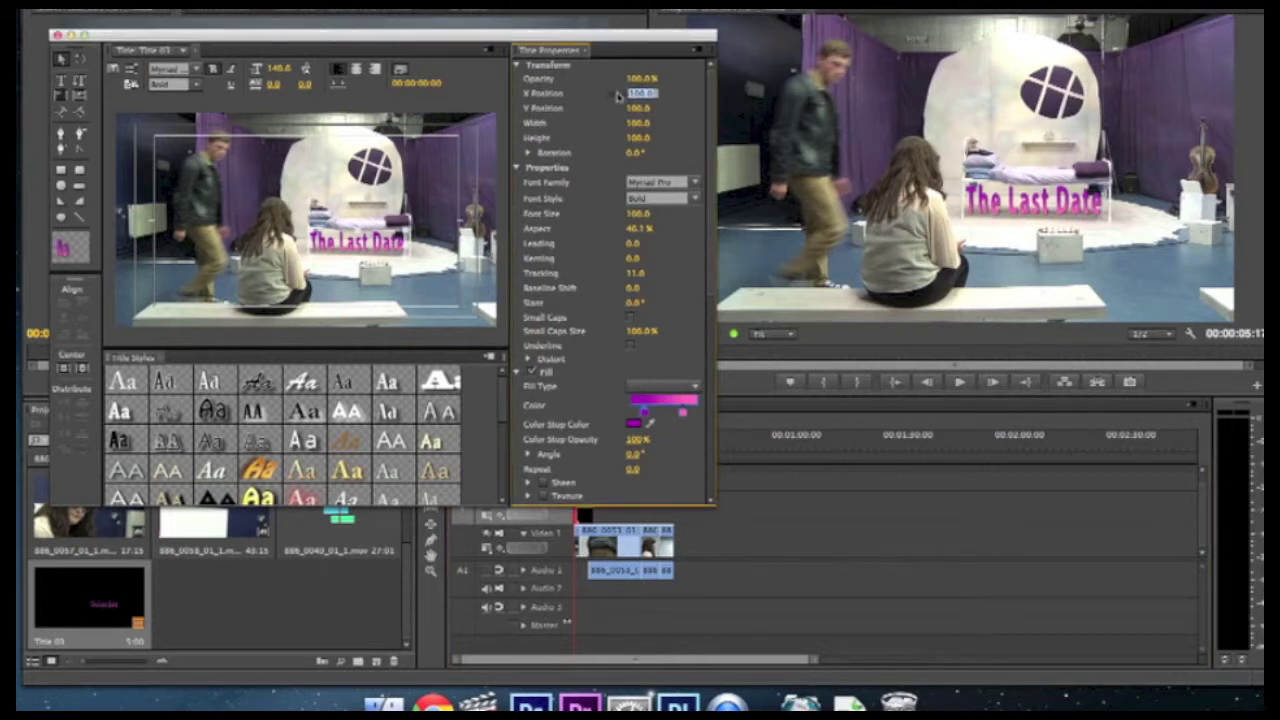
{"action": "left_click_drag", "start_coordinate": [360, 245], "coordinate": [363, 245]}
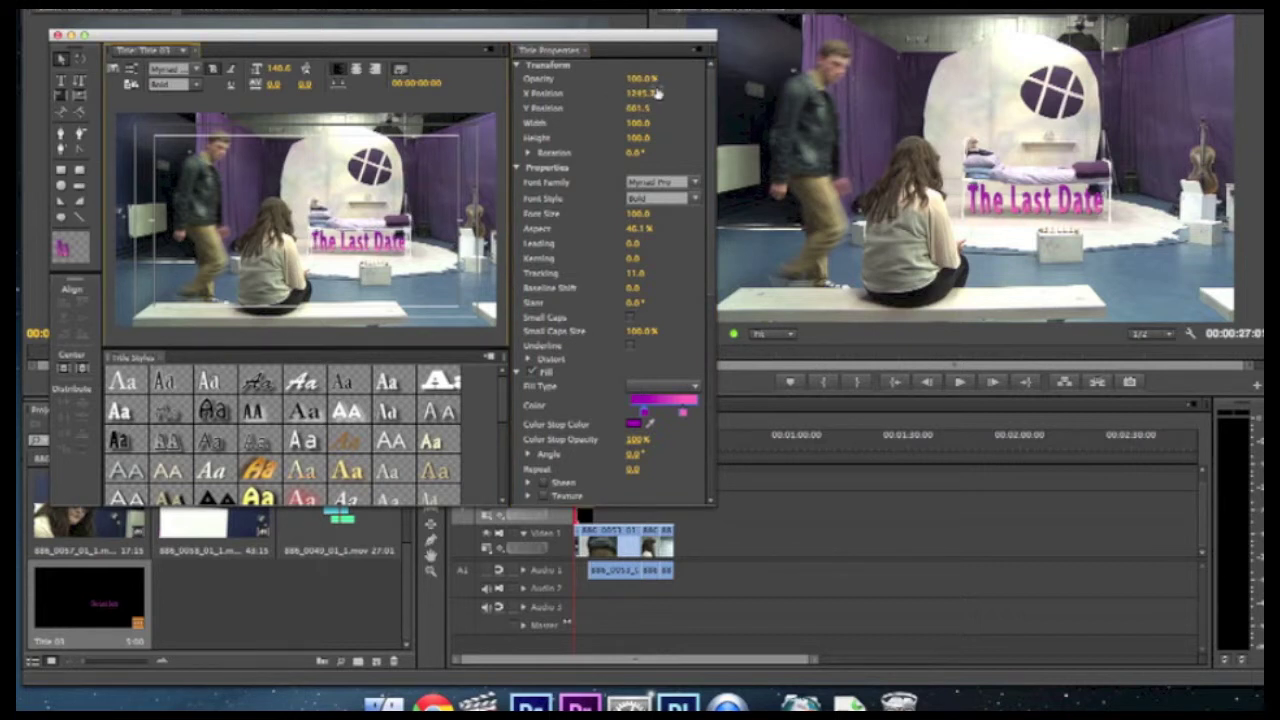
{"action": "left_click_drag", "start_coordinate": [640, 93], "coordinate": [453, 93]}
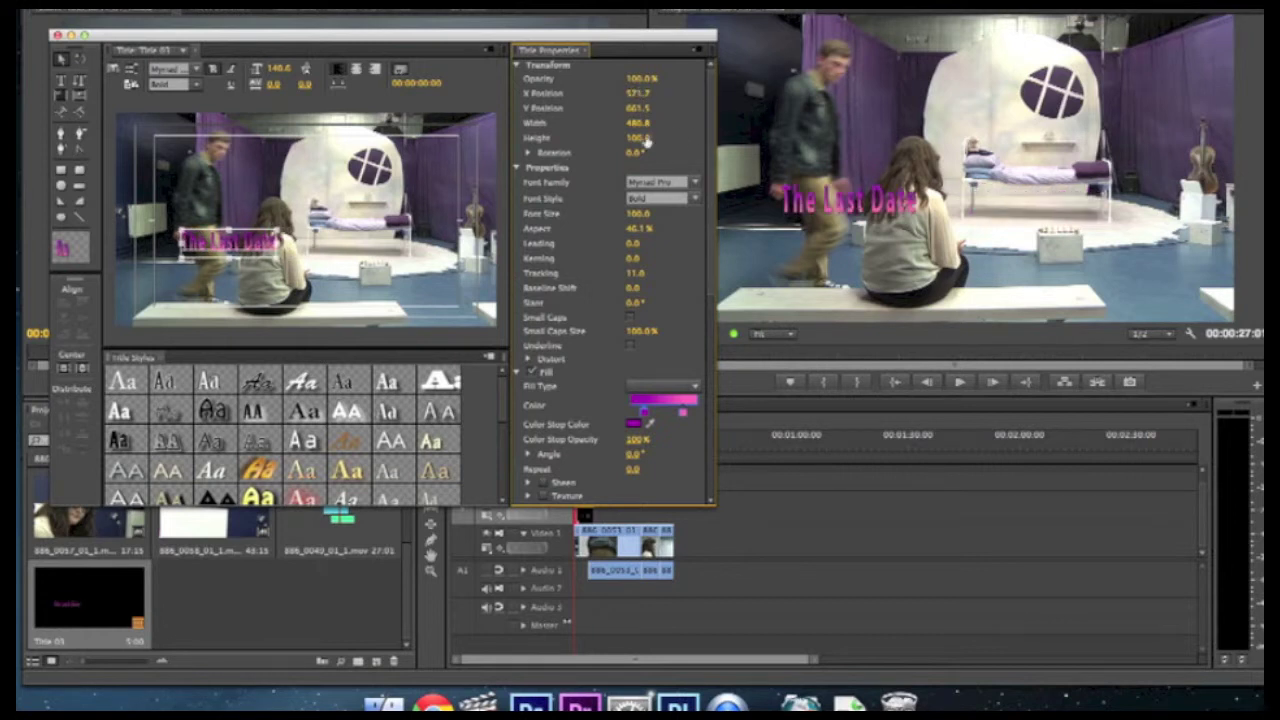
{"action": "left_click_drag", "start_coordinate": [636, 108], "coordinate": [560, 108]}
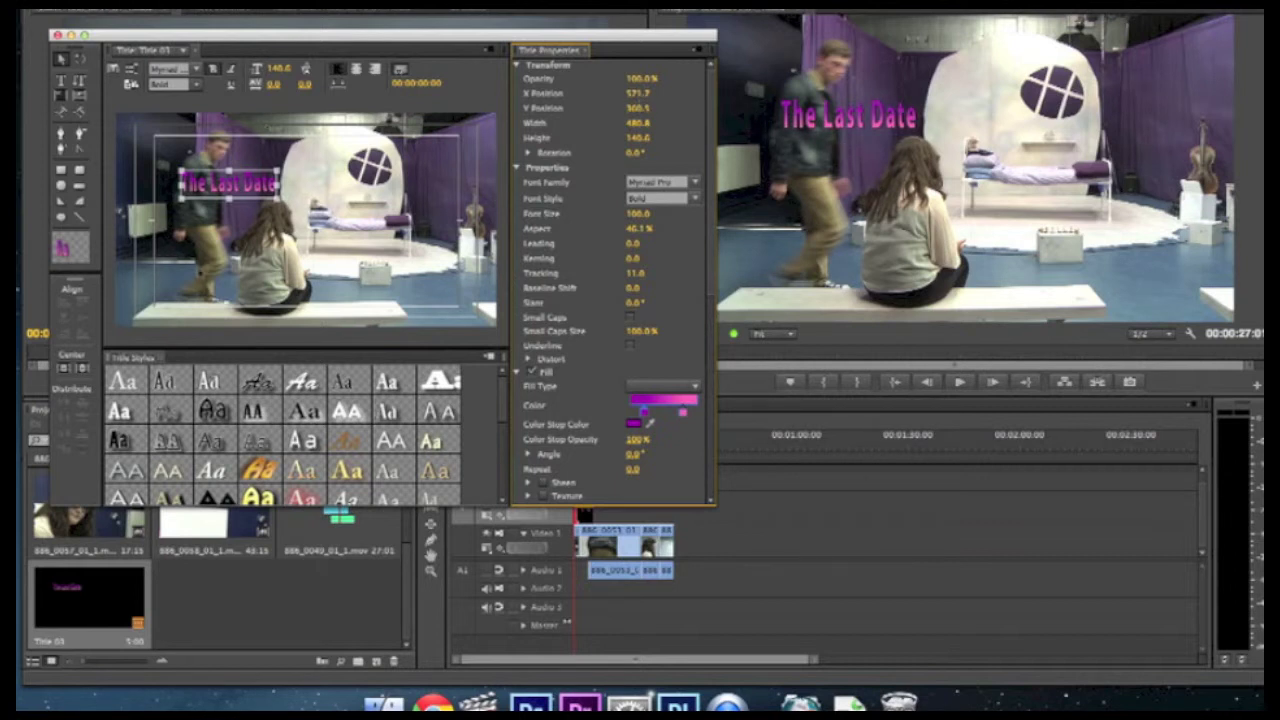
{"action": "left_click", "coordinate": [294, 158]}
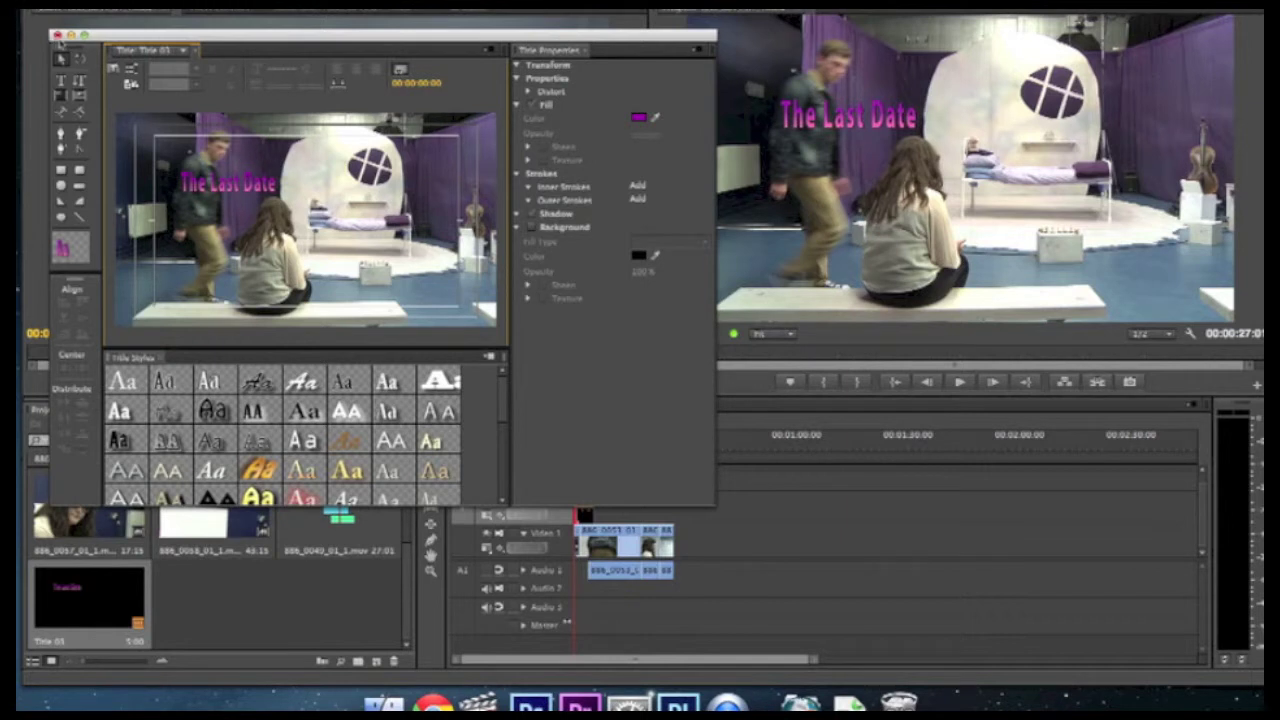
{"action": "left_click", "coordinate": [748, 122]}
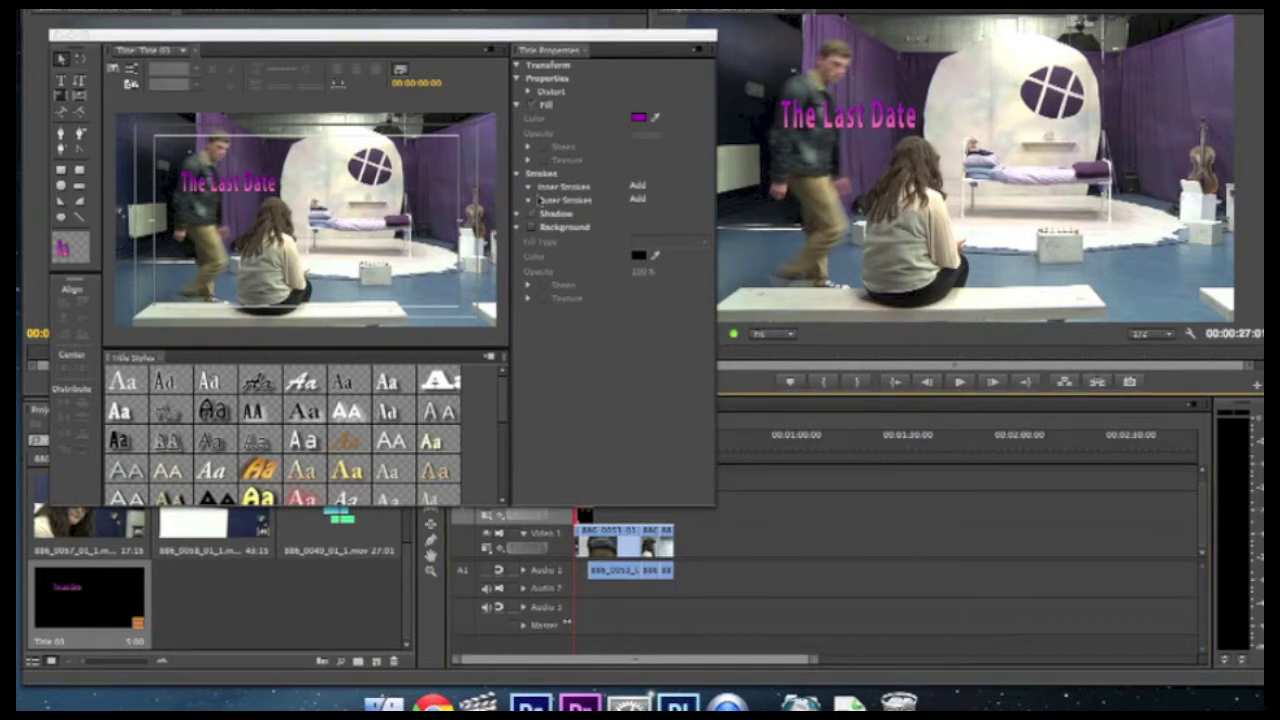
{"action": "left_click", "coordinate": [71, 35]}
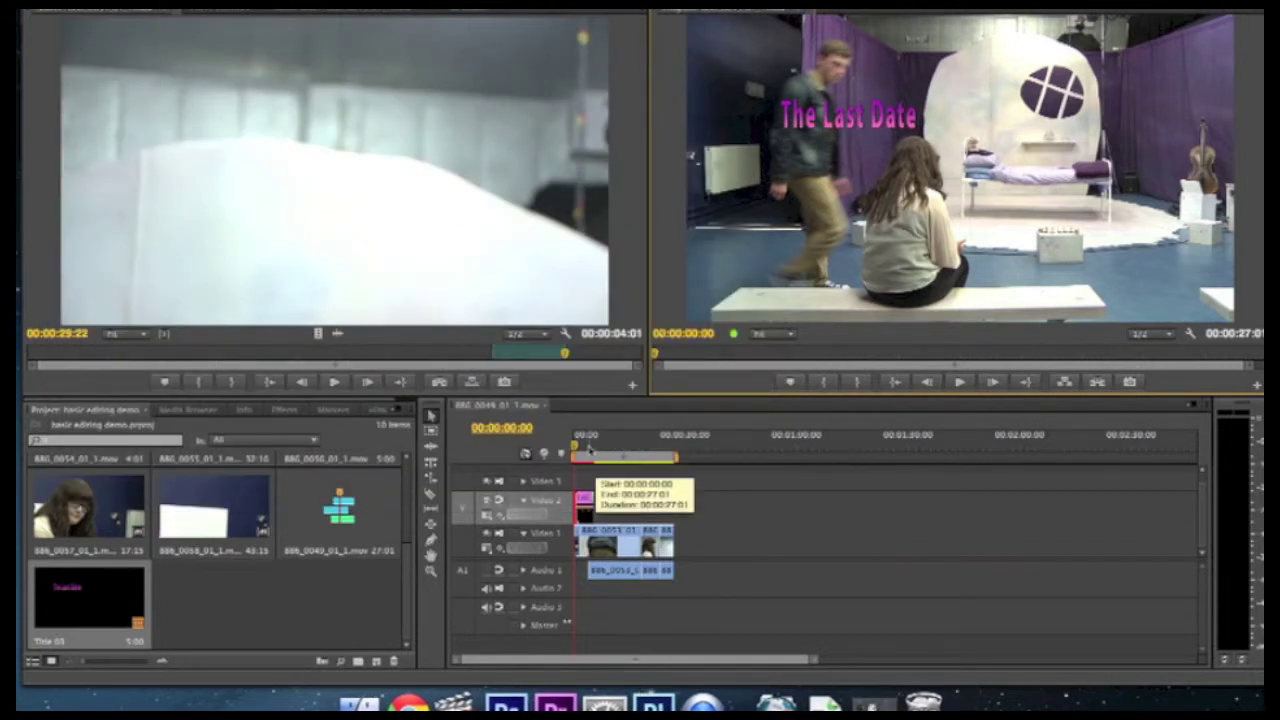
- Check the repositioned title at 00:00:03:10 and play the sequence from the beginning
{"action": "left_click", "coordinate": [587, 447]}
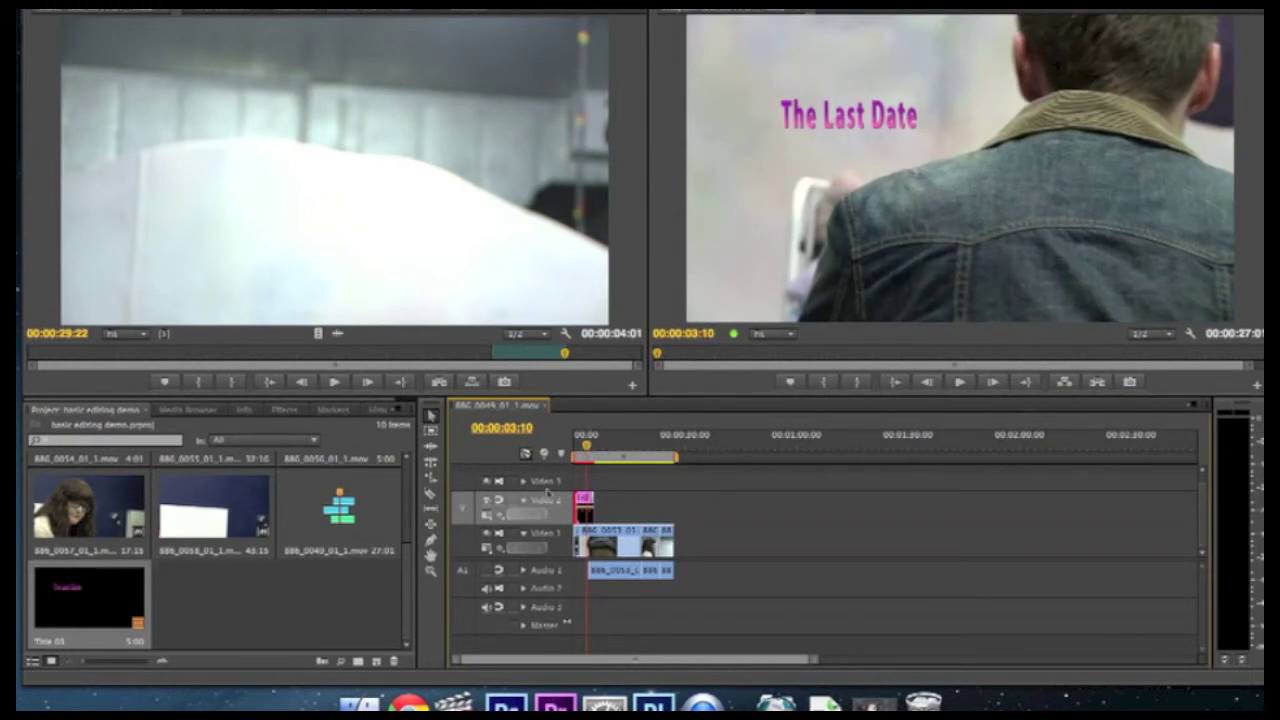
{"action": "key", "text": "Home"}
{"action": "key", "text": "space"}
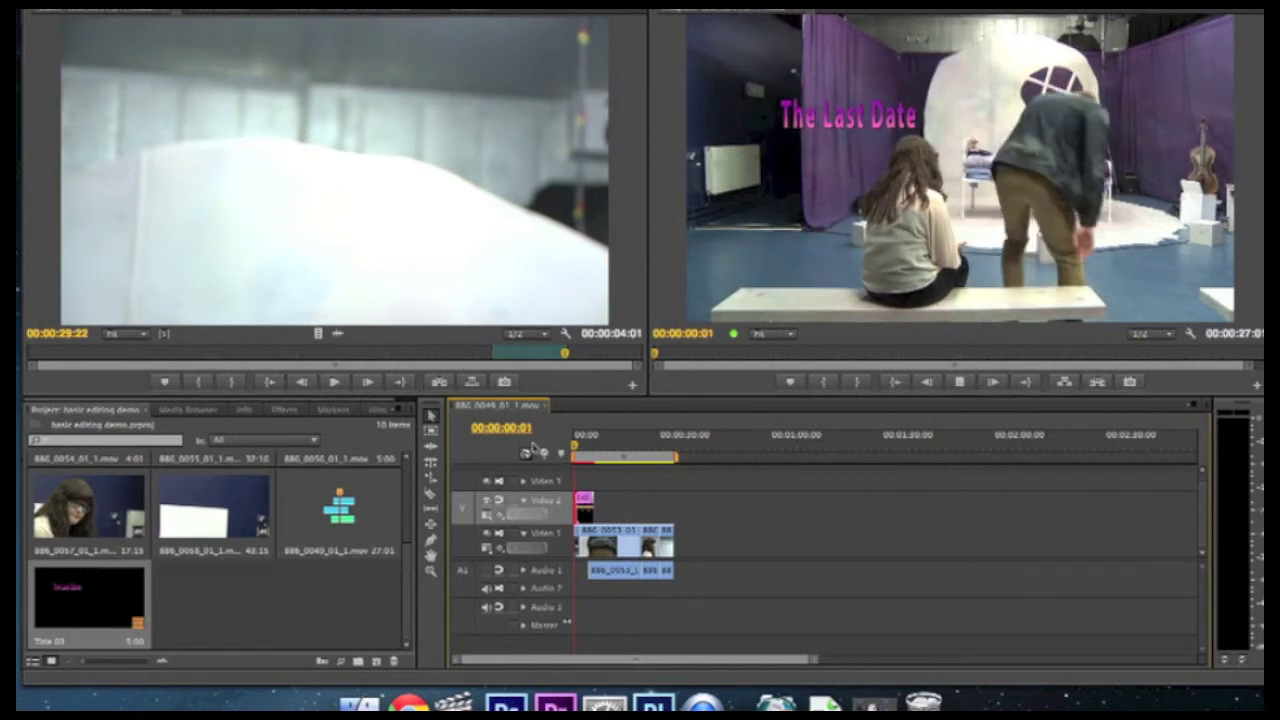